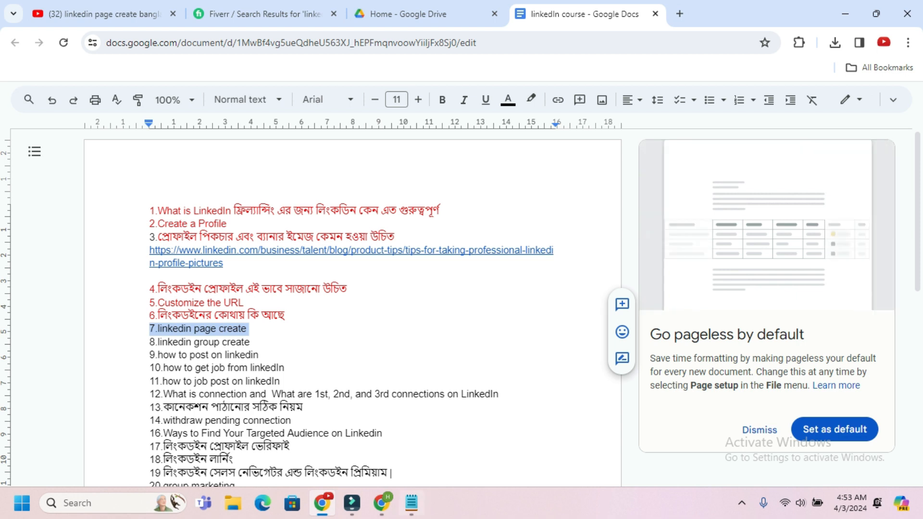
Step: Switch to the Fiverr search results for "linkedin page create" and highlight the number of results
click(265, 14)
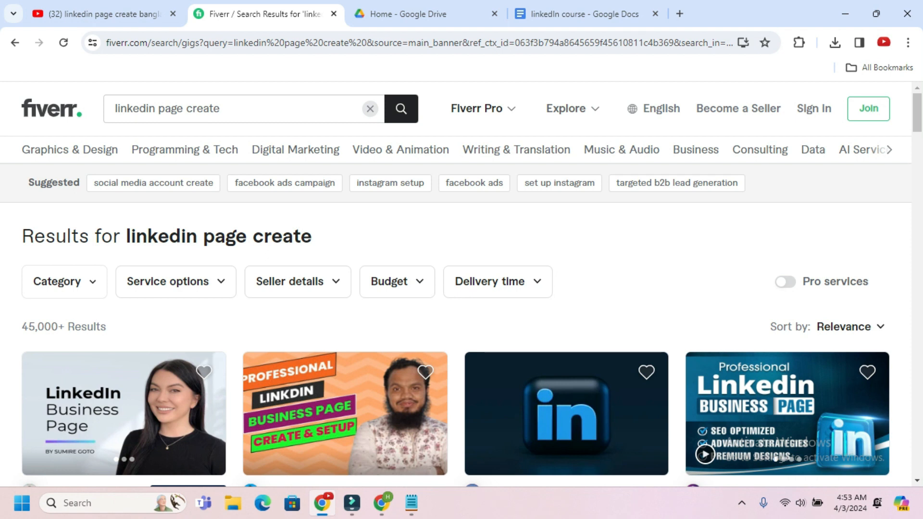
click(223, 109)
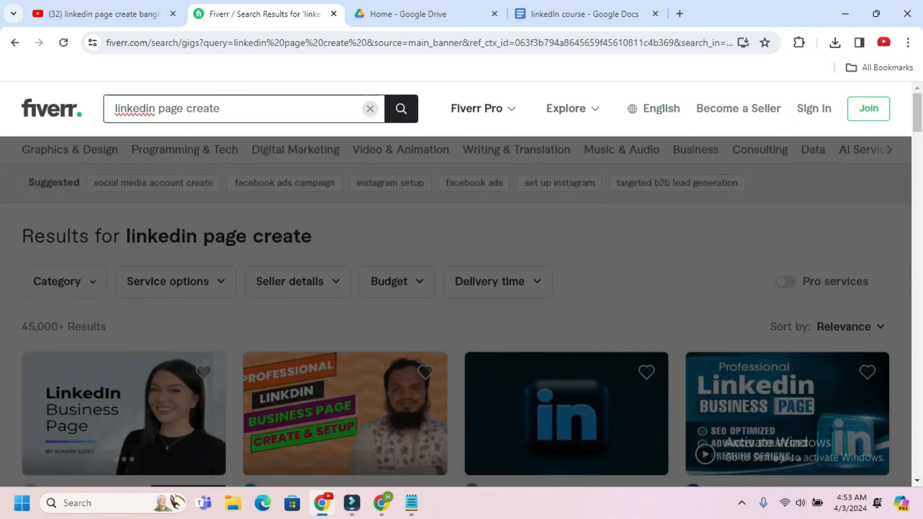
click(385, 241)
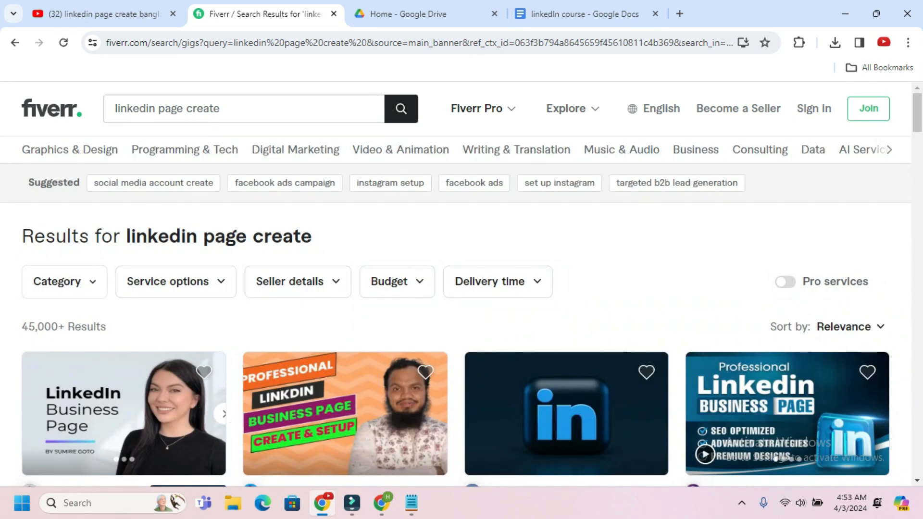
drag(21, 327, 106, 327)
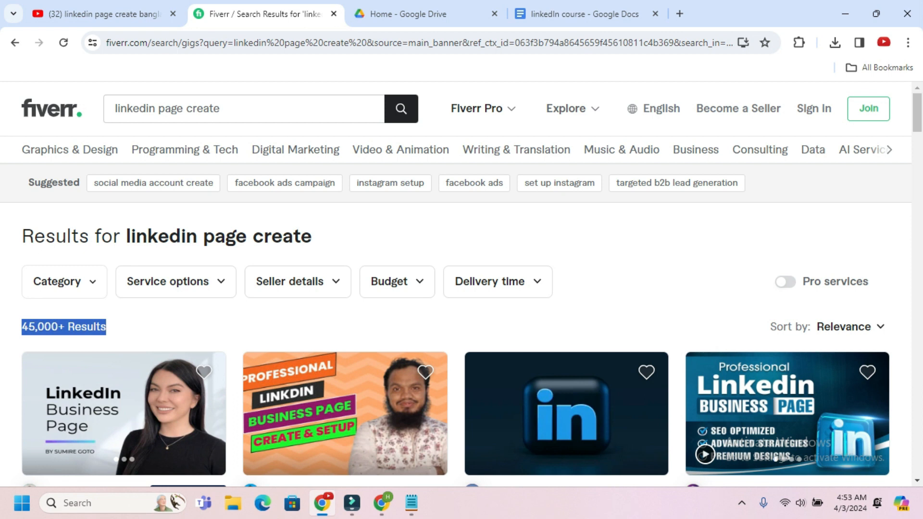
Step: Open the $150 Fiverr's Choice LinkedIn business page gig and the $20 gig with 1k+ reviews in separate background tabs
scroll(124, 288, down, 3)
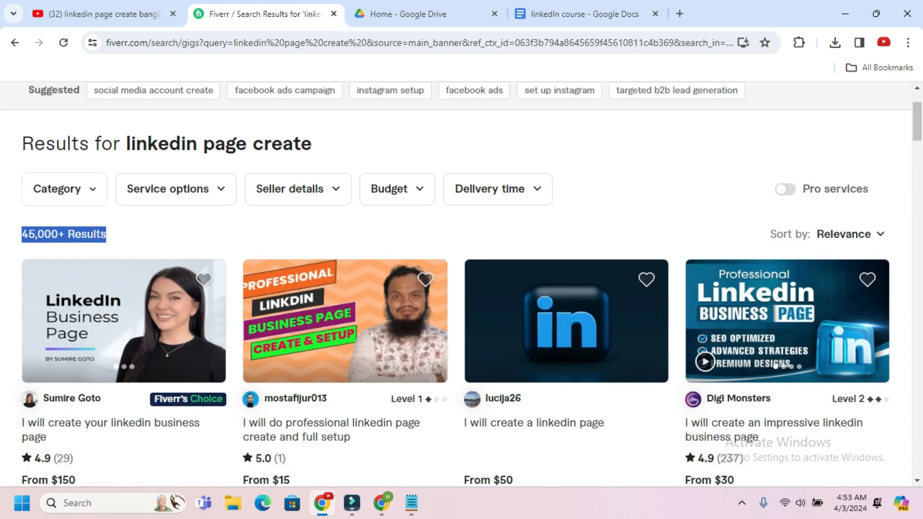
scroll(111, 312, down, 1)
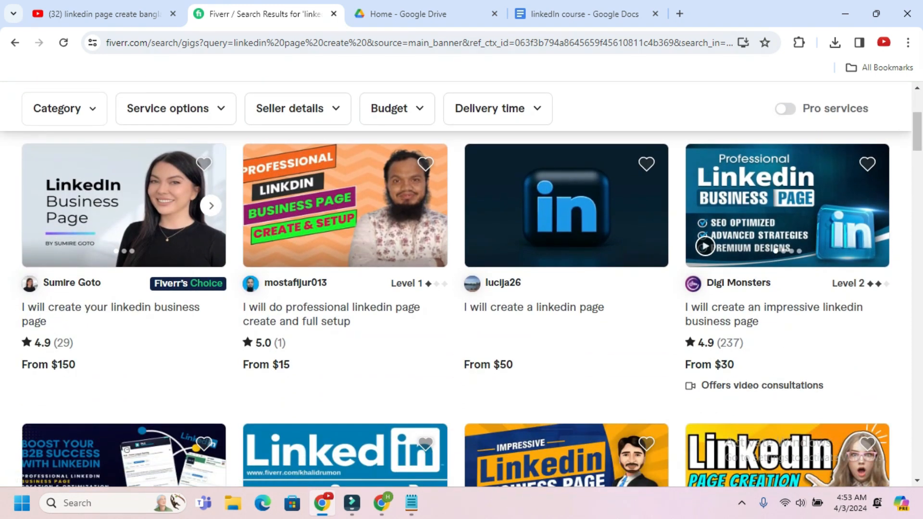
middle_click(110, 311)
scroll(534, 307, down, 7)
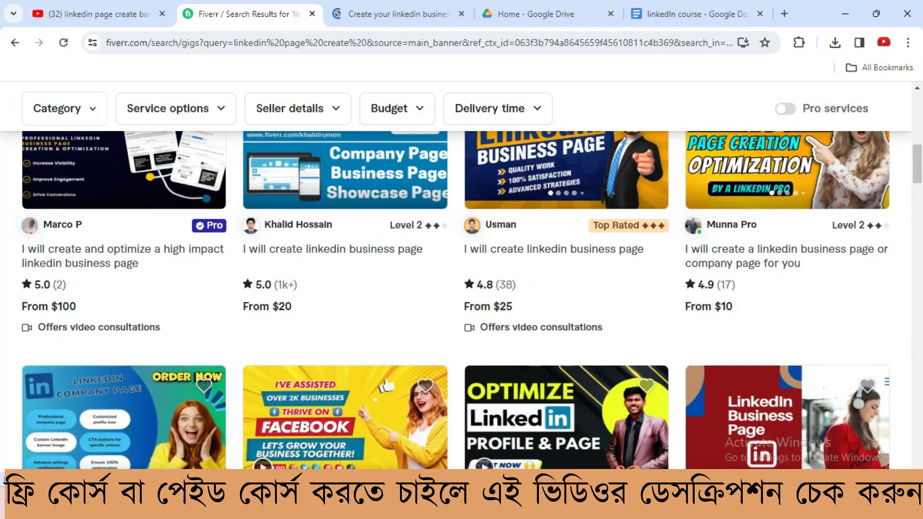
middle_click(332, 249)
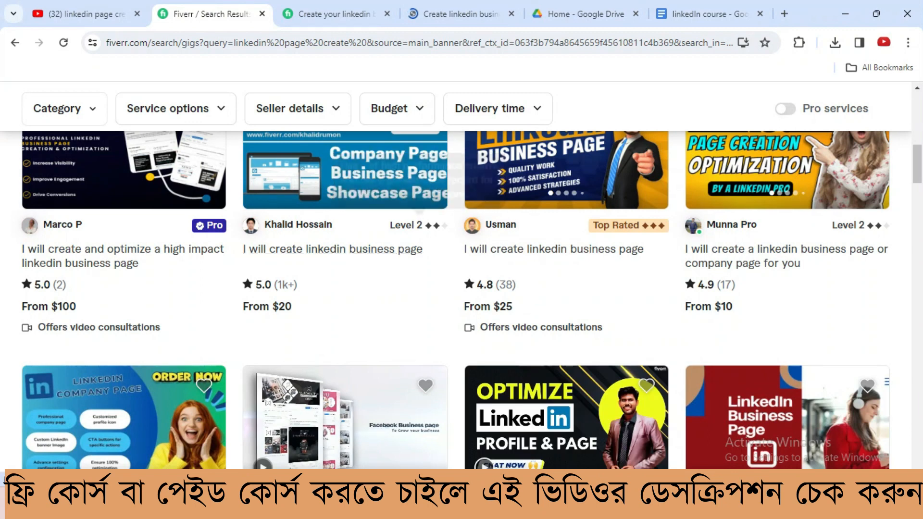
Step: Examine the Fiverr's Choice gig, highlighting its title, Basic price and description, and view its Standard and Premium packages
click(336, 14)
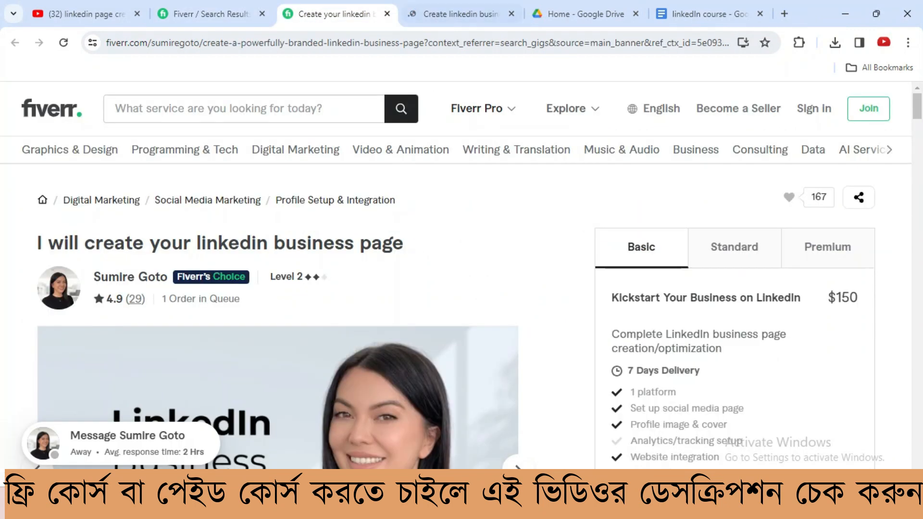
drag(37, 243, 393, 243)
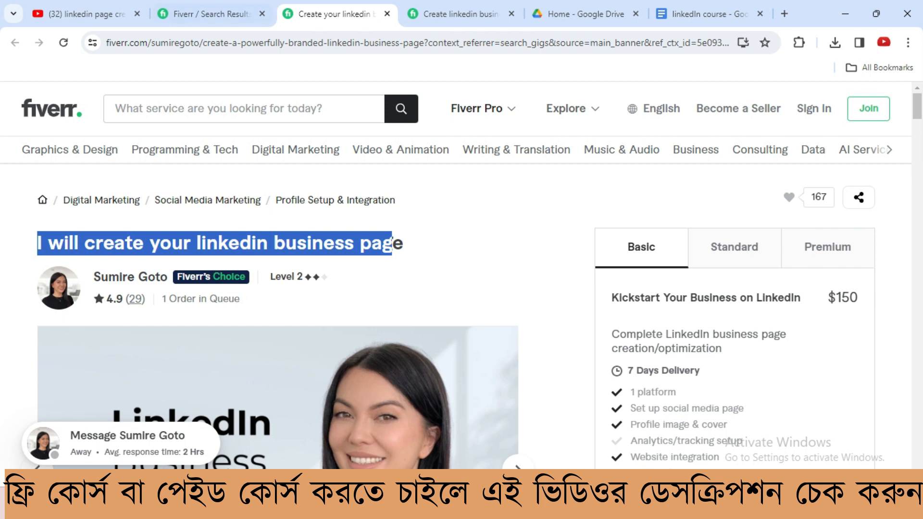
click(423, 274)
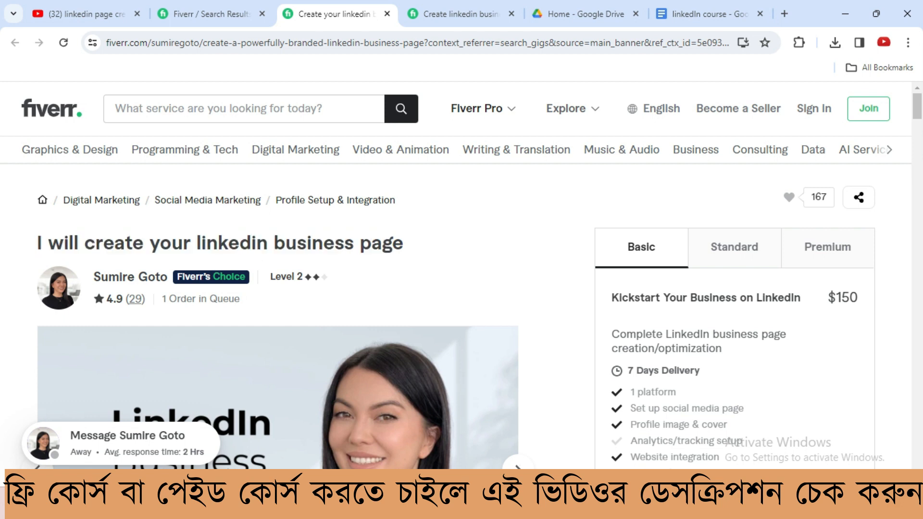
drag(827, 298, 859, 298)
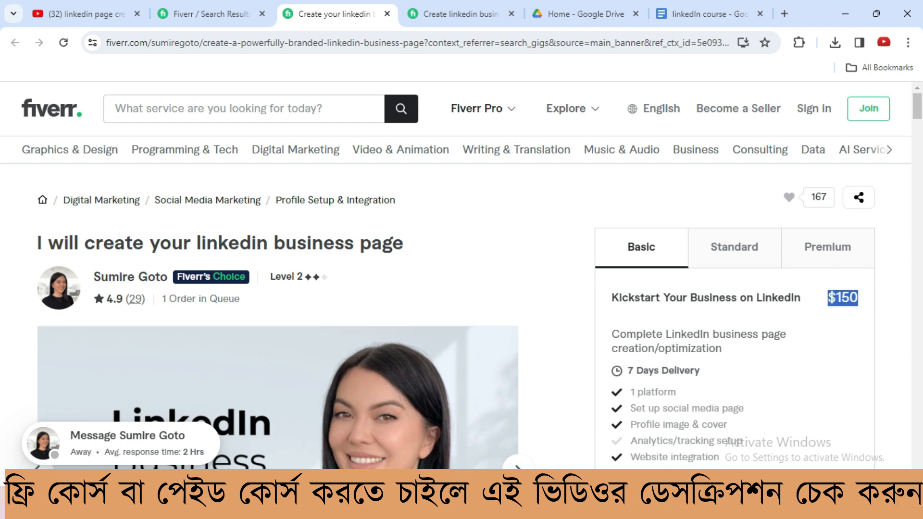
drag(611, 335, 722, 349)
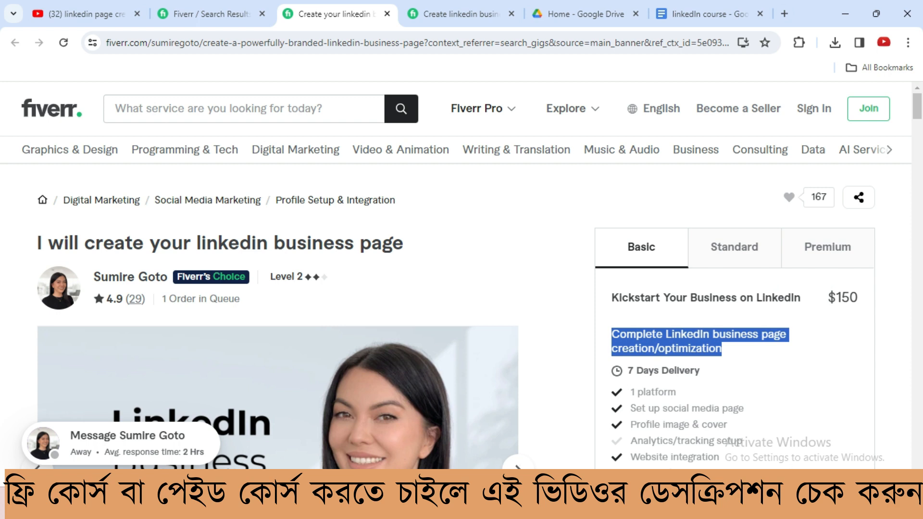
click(735, 248)
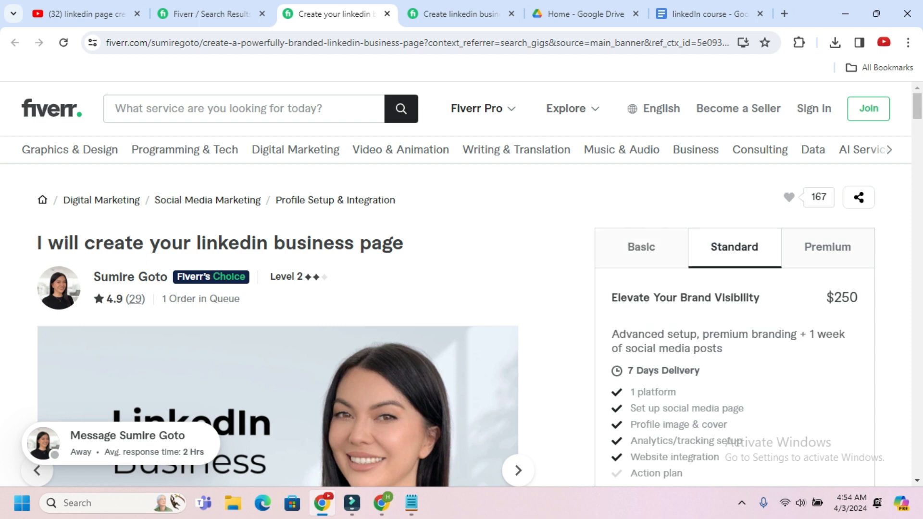
click(828, 247)
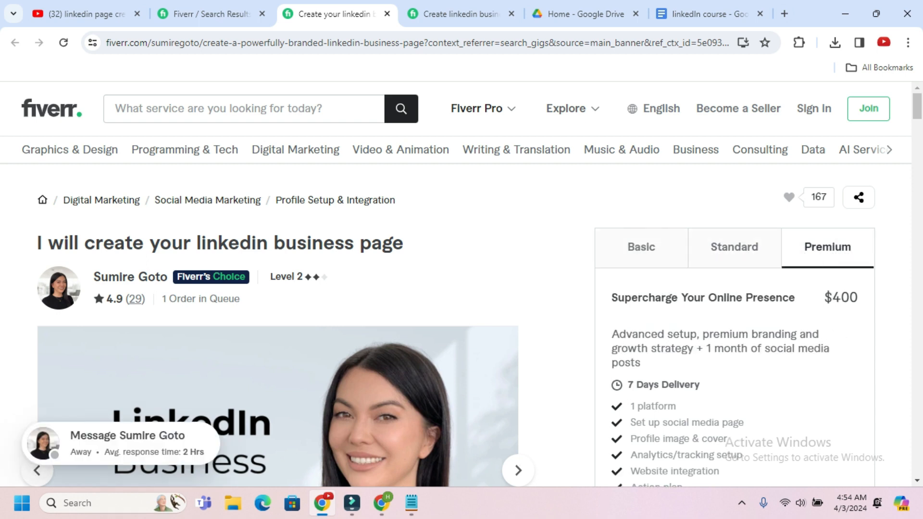
Step: In the other opened gig, mark the rating, orders in queue and Basic price with the screenshot overlay, and view the Standard and Premium packages
click(461, 14)
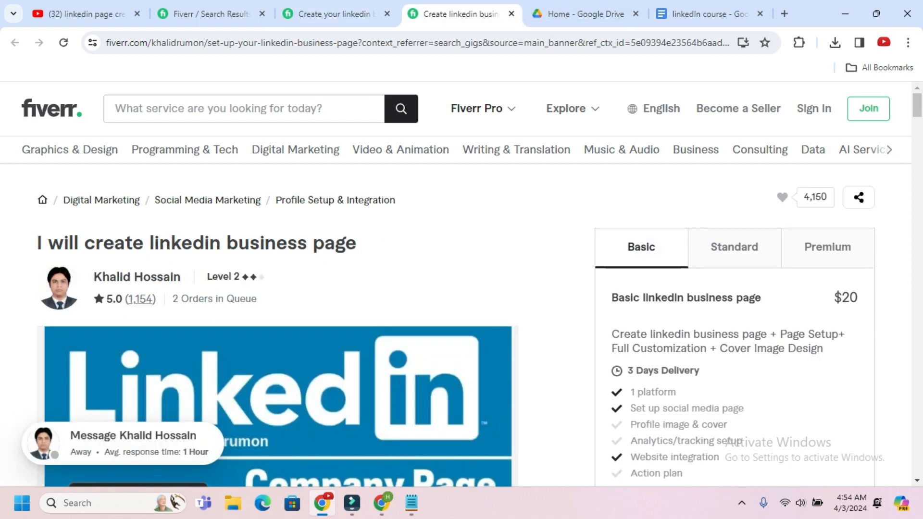
click(742, 503)
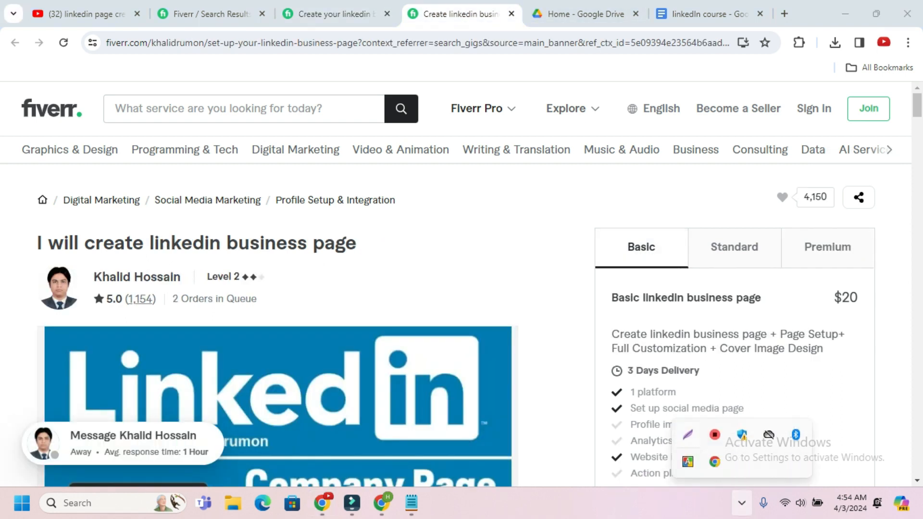
click(688, 434)
drag(98, 290, 166, 311)
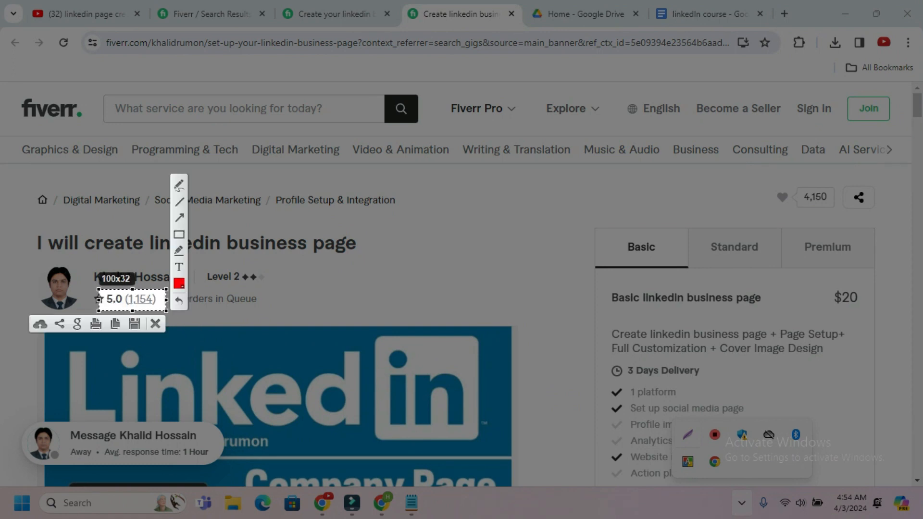
drag(294, 308, 165, 290)
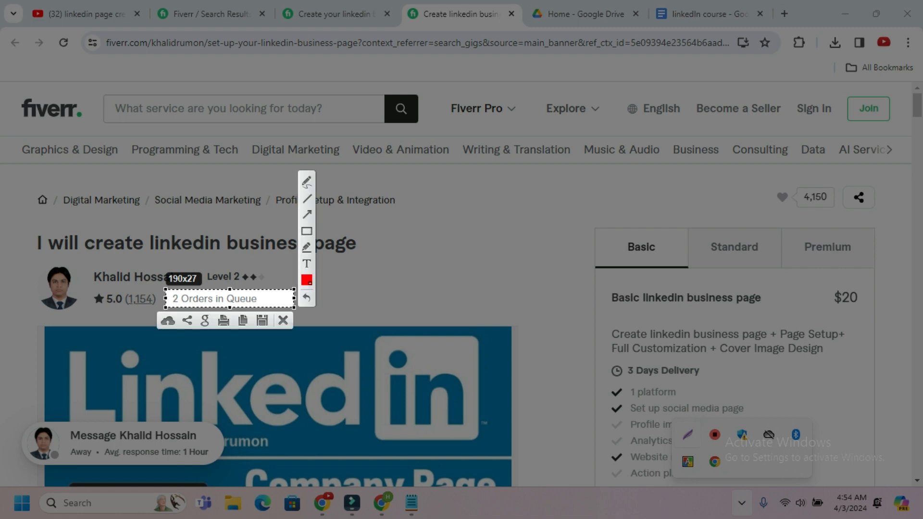
drag(579, 225, 876, 323)
click(865, 336)
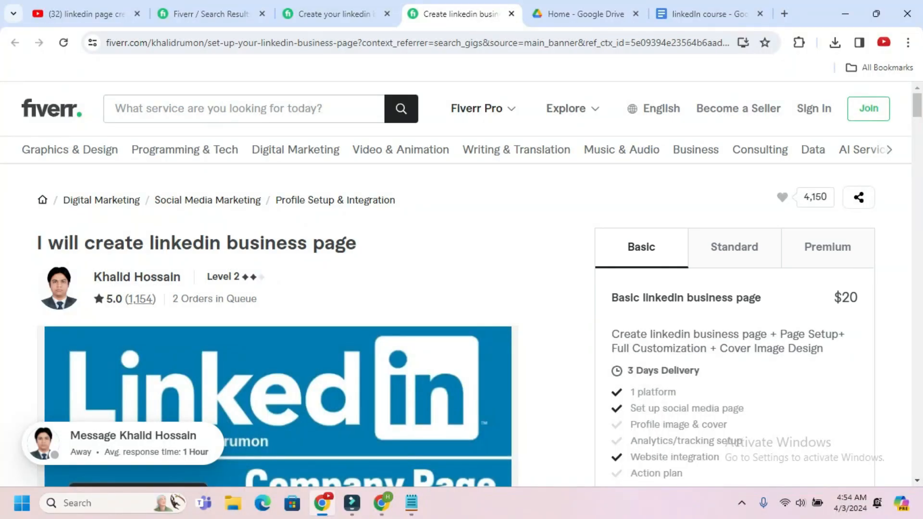
click(734, 247)
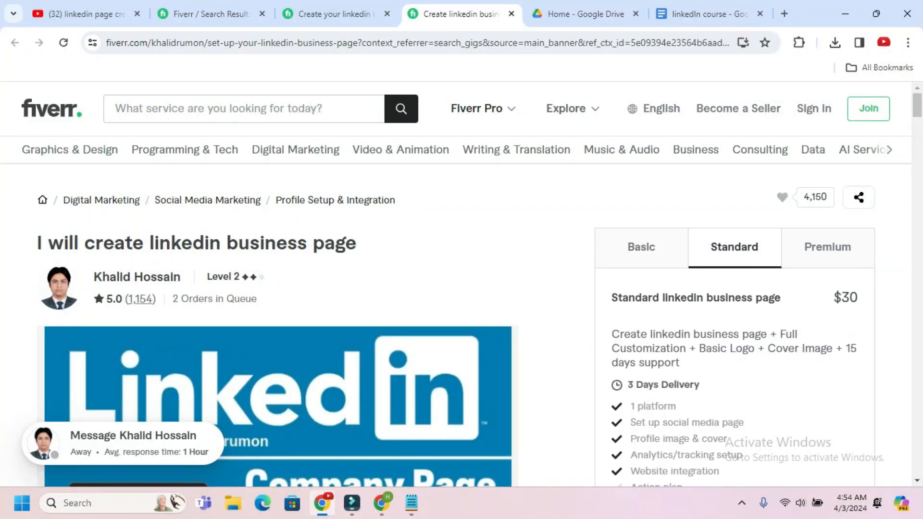
click(827, 247)
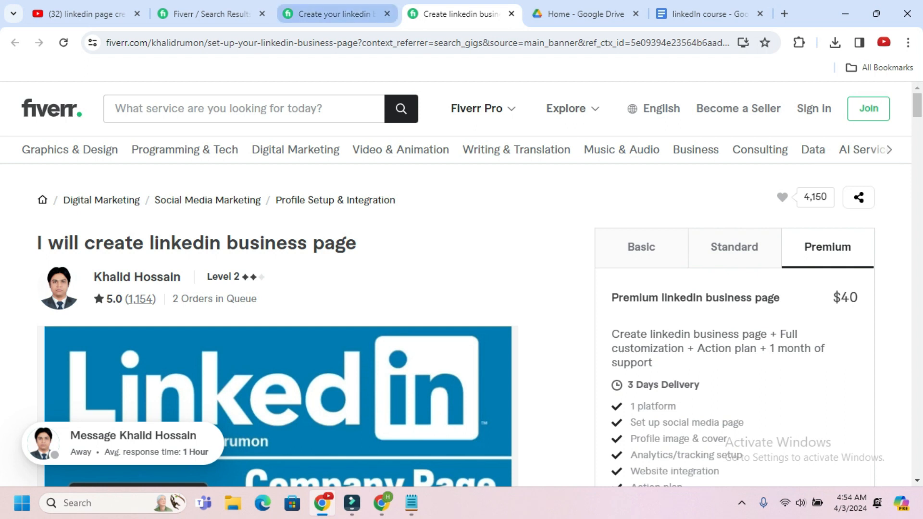
Step: Return to the Fiverr's Choice gig, review its Basic and Standard packages, and highlight the Standard package price
click(337, 14)
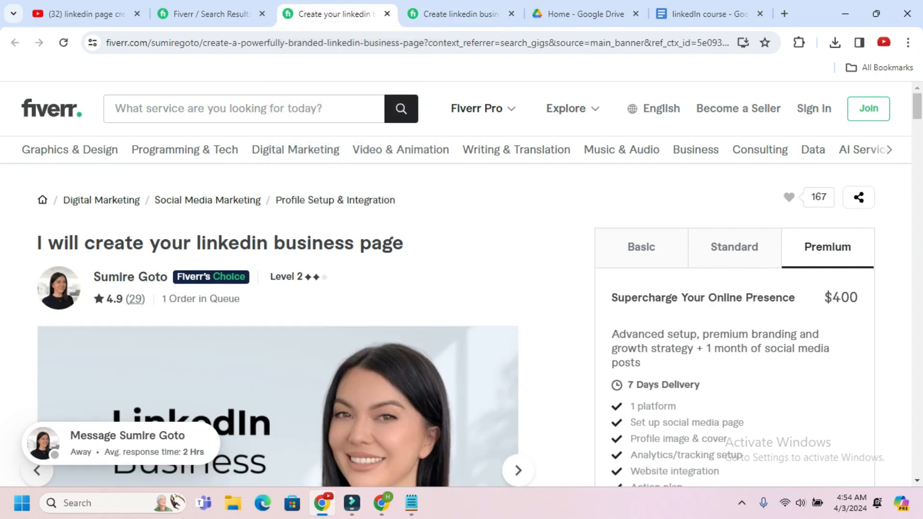
click(641, 247)
click(734, 247)
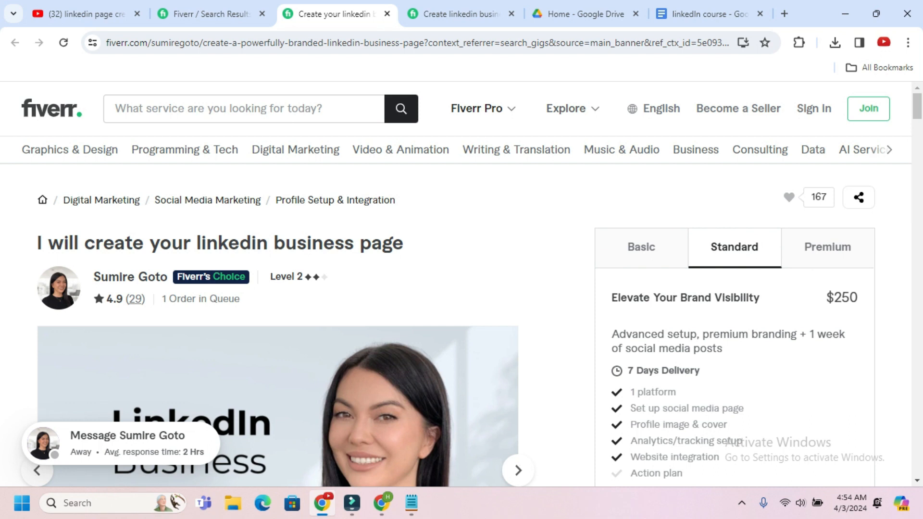
drag(826, 297, 859, 298)
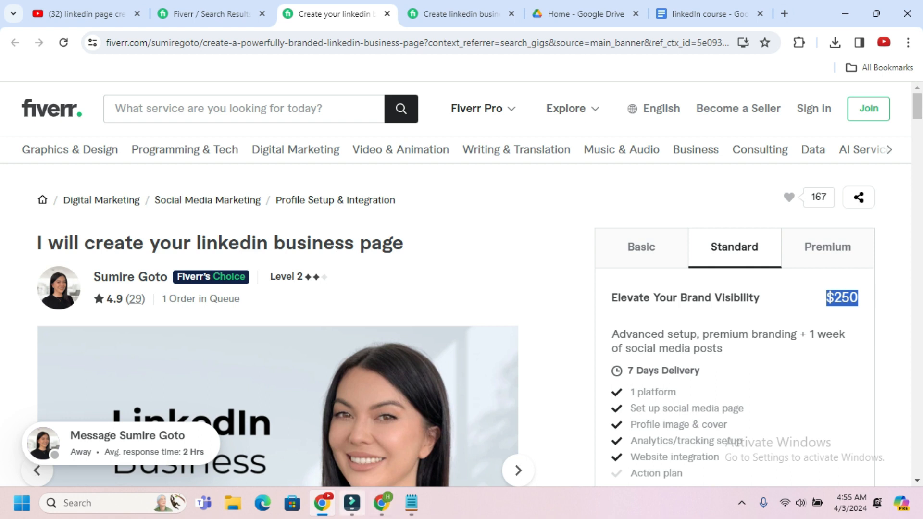
Step: Switch to the browser window with the LinkedIn feed and mark the For Business entry with the screenshot overlay, dismissing the overlay when done
mouse_move(381, 503)
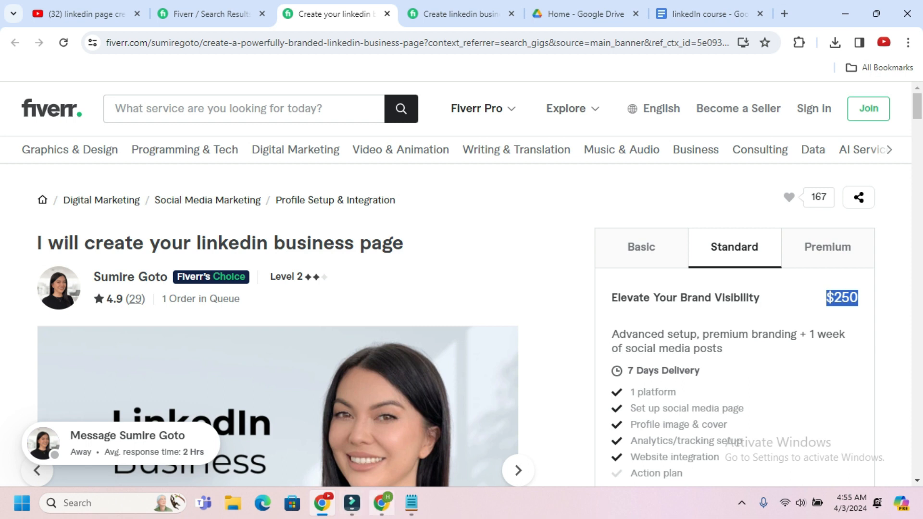
click(382, 503)
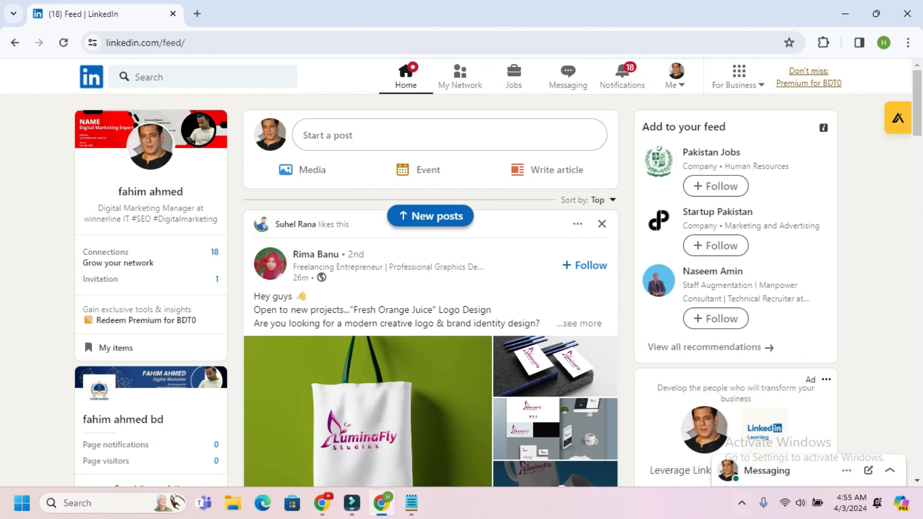
click(742, 503)
click(689, 435)
drag(698, 59, 798, 105)
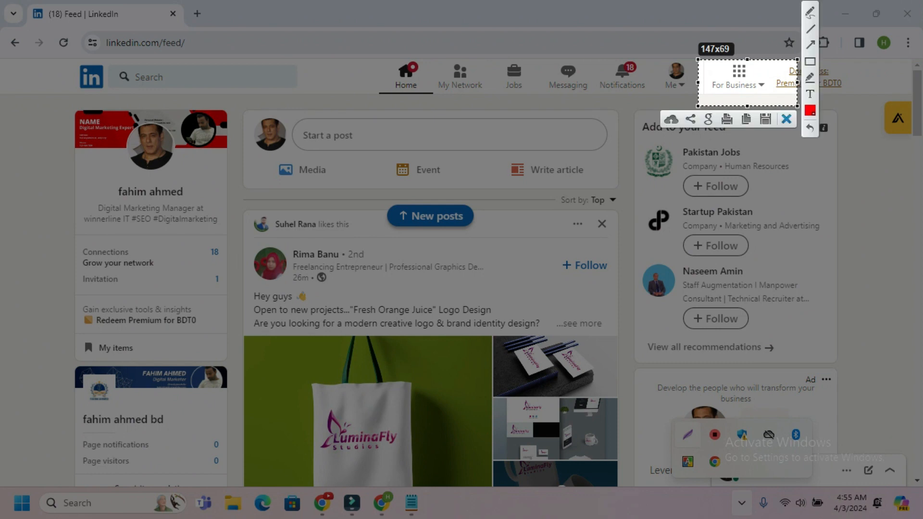
click(786, 118)
Step: Start creating a company page from LinkedIn's For Business options
click(738, 77)
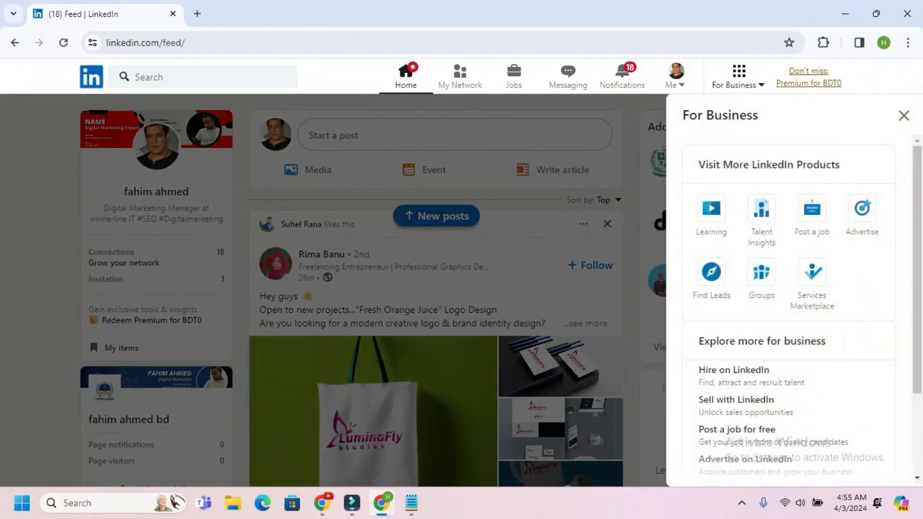
scroll(813, 298, down, 3)
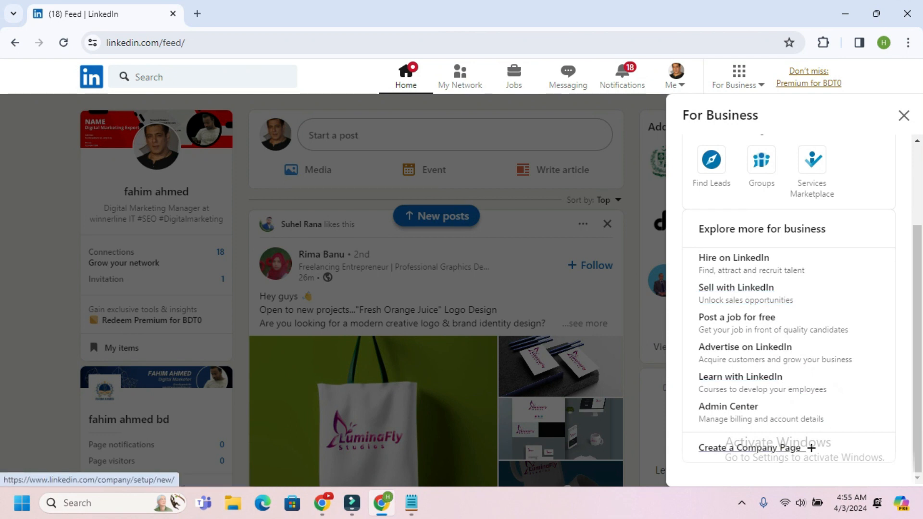
click(749, 448)
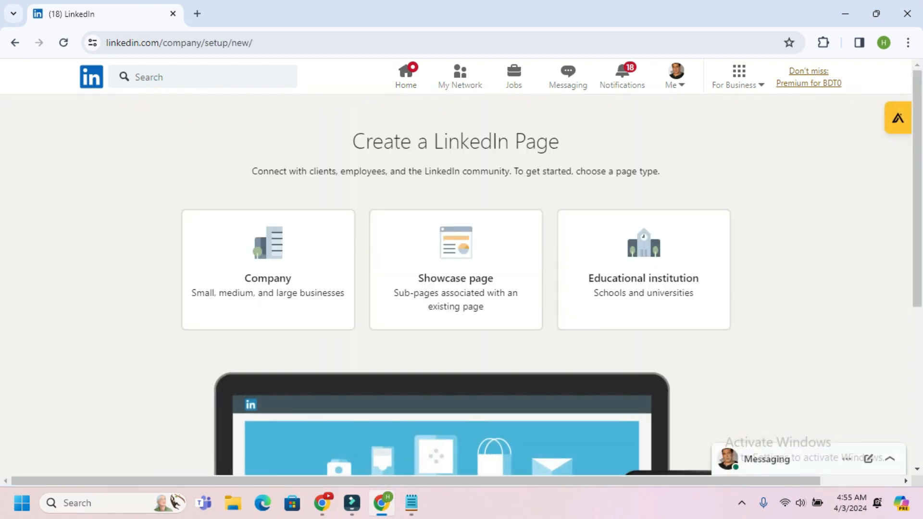
Step: Mark the three page types with the screenshot overlay, framing Company, Showcase page and Educational institution individually, ending on Company
click(742, 503)
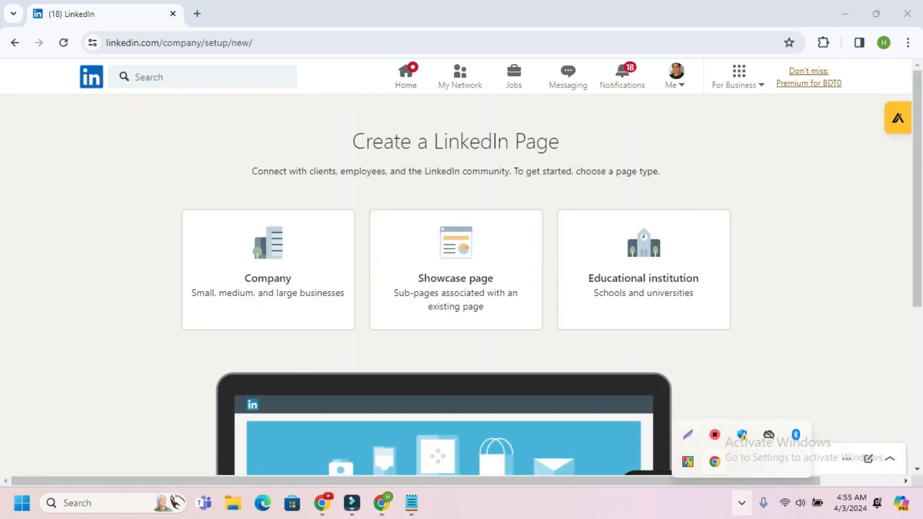
click(688, 435)
drag(180, 202, 777, 333)
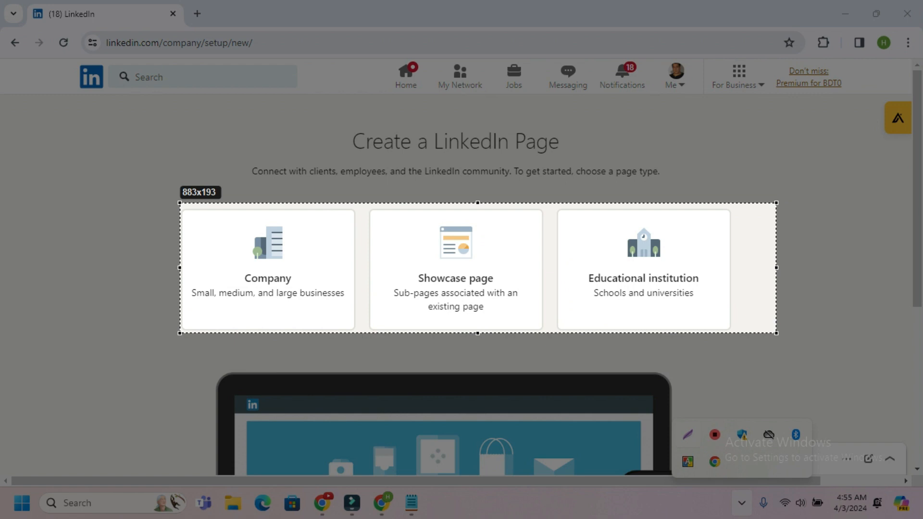
drag(111, 174, 373, 343)
drag(568, 166, 367, 340)
mouse_move(787, 178)
mouse_down()
mouse_move(634, 413)
mouse_move(558, 378)
mouse_move(555, 348)
mouse_up()
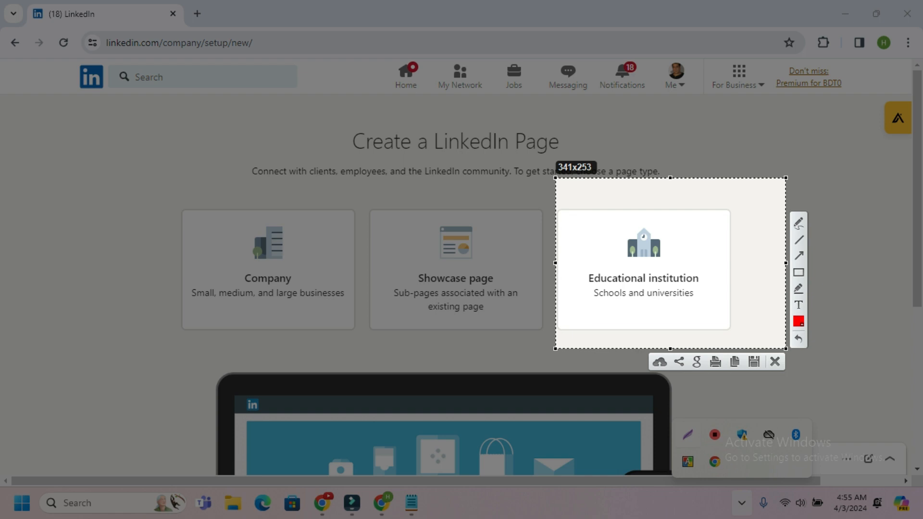
mouse_move(146, 184)
mouse_down()
mouse_move(361, 356)
mouse_move(366, 351)
mouse_up()
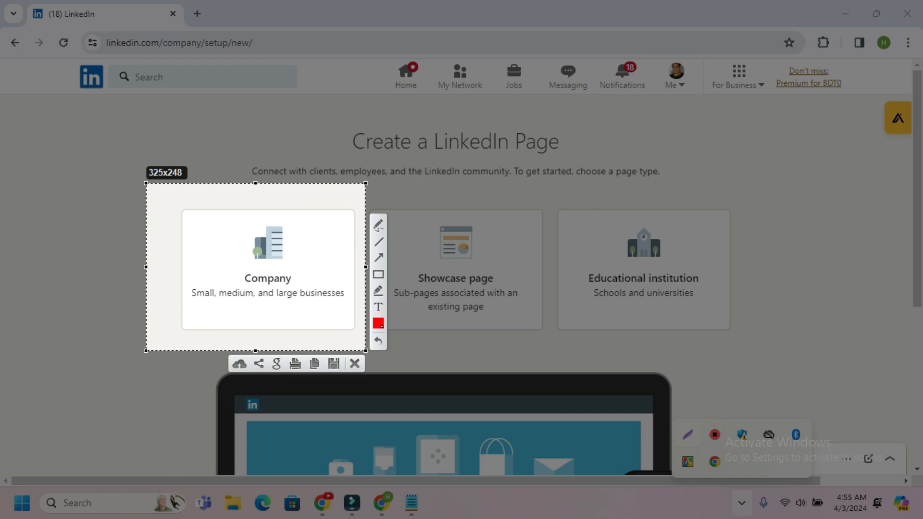
Step: Dismiss the screenshot overlay, choose the Company page type and fill in the organization's name as a full name followed by "bd"
click(355, 364)
click(268, 279)
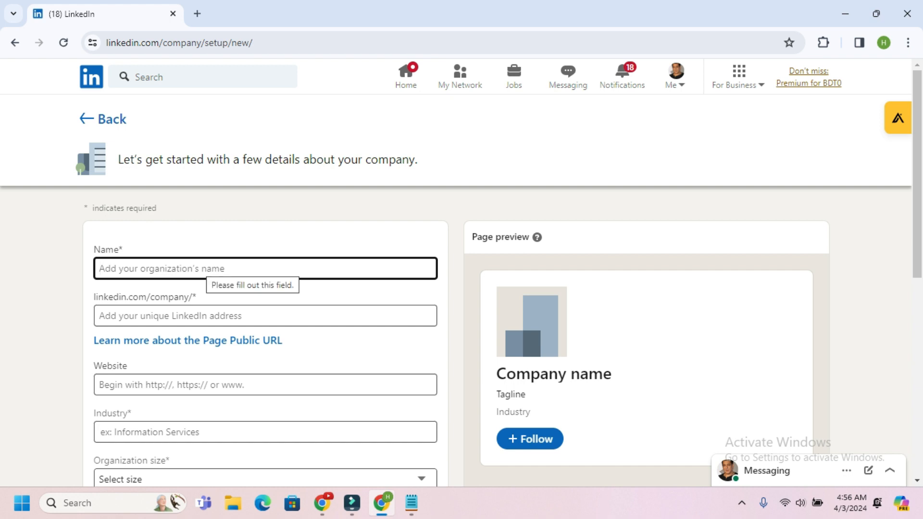
text(maruf)
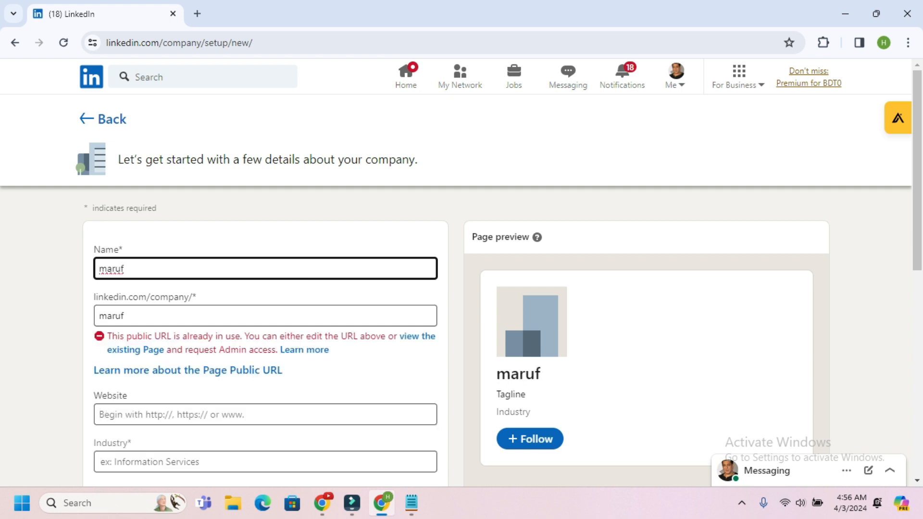
text( ahmed)
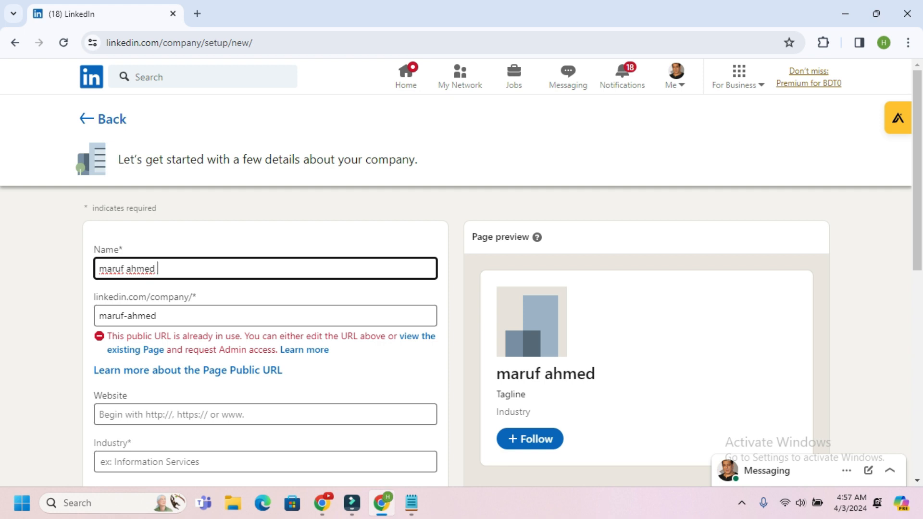
text(bd)
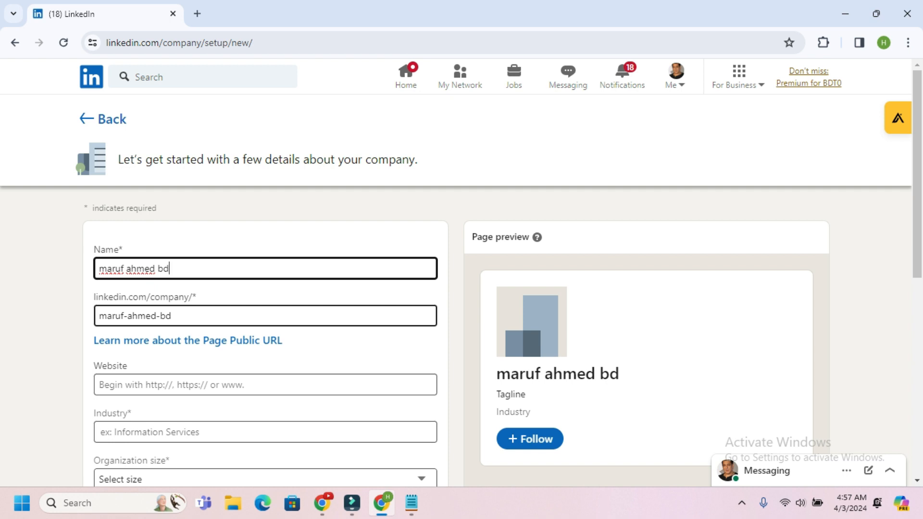
Step: Set the company's industry to Fashion Accessories Manufacturing
scroll(456, 288, down, 1)
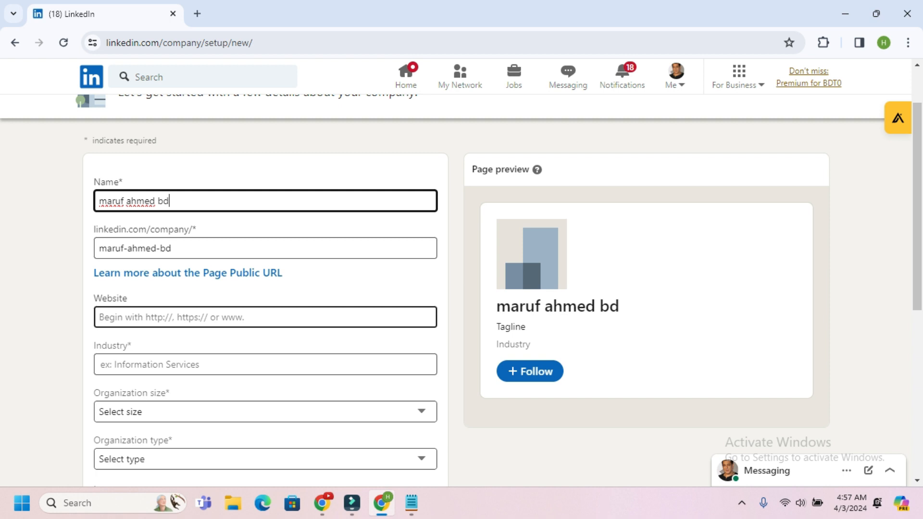
scroll(266, 313, down, 1)
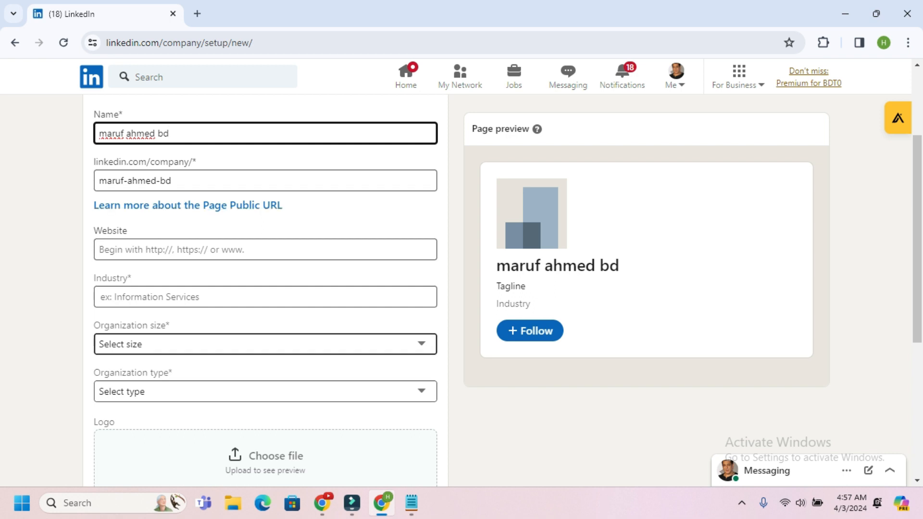
click(241, 298)
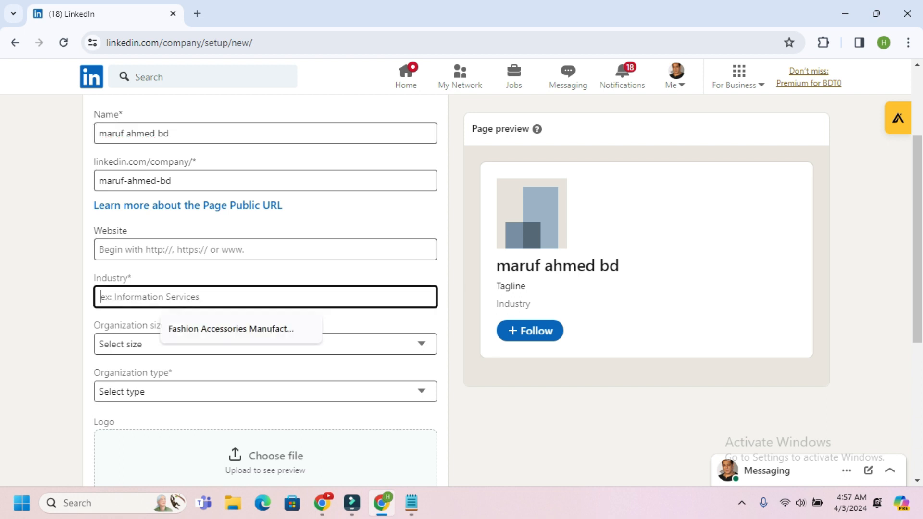
text(fa)
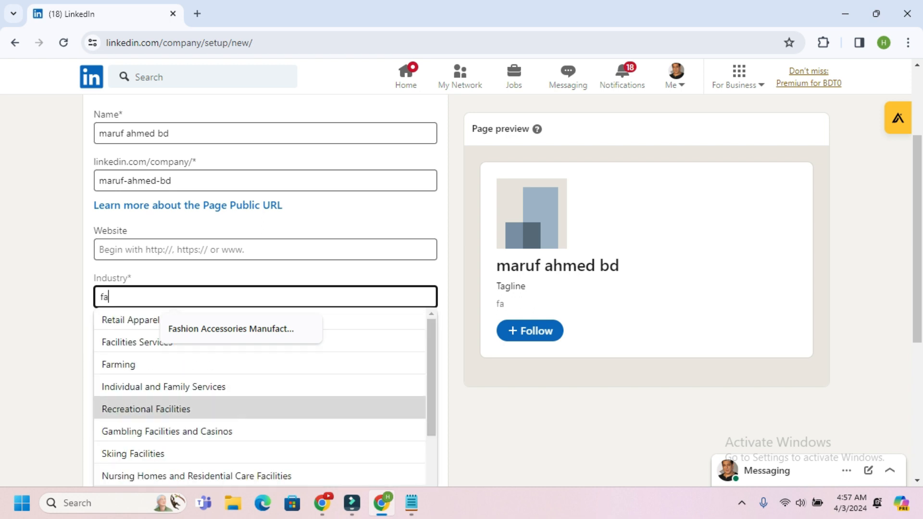
click(230, 329)
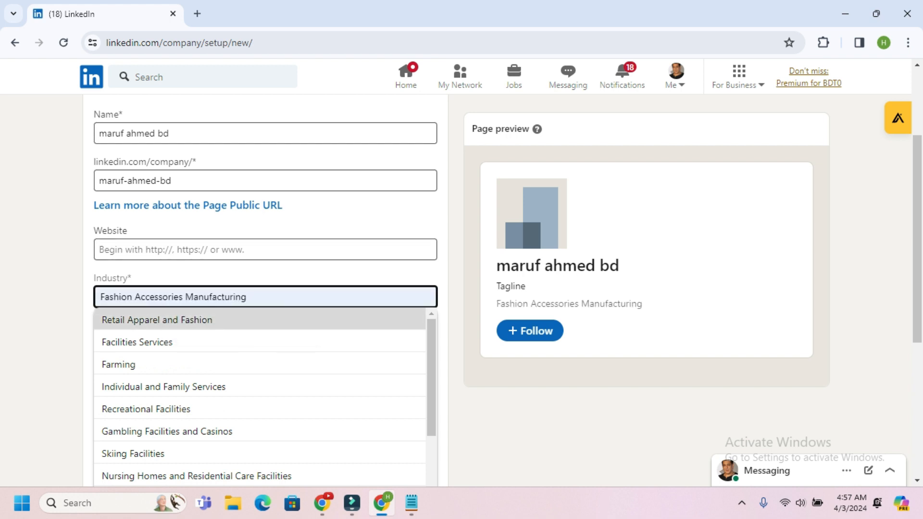
click(212, 320)
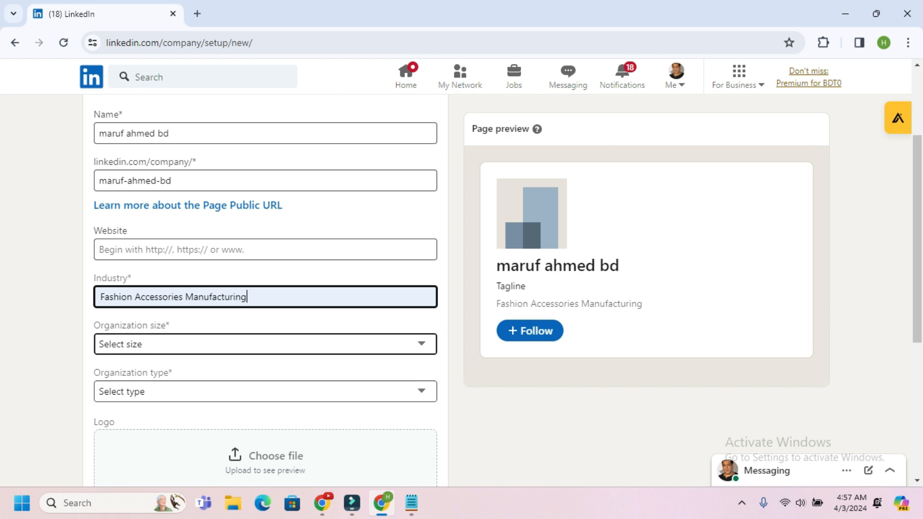
Step: Set the organization size to 2–10 employees and the organization type to Public company
click(265, 345)
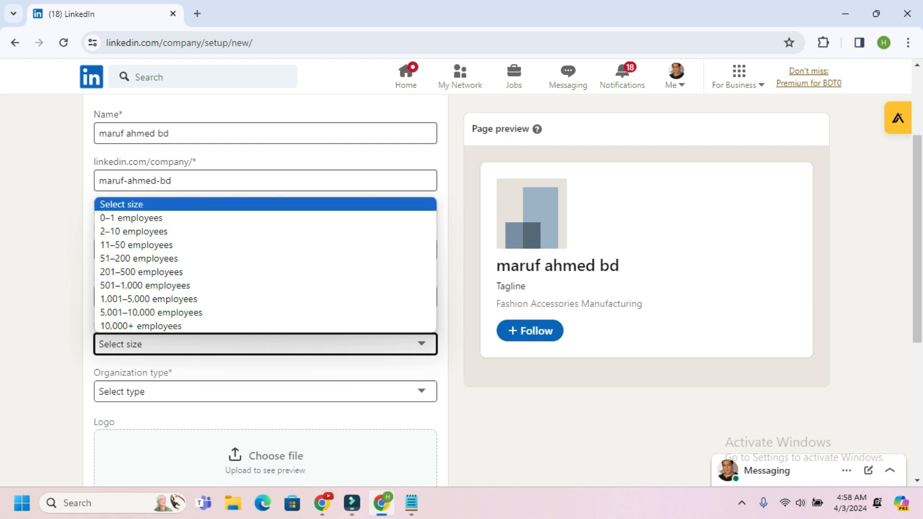
click(135, 231)
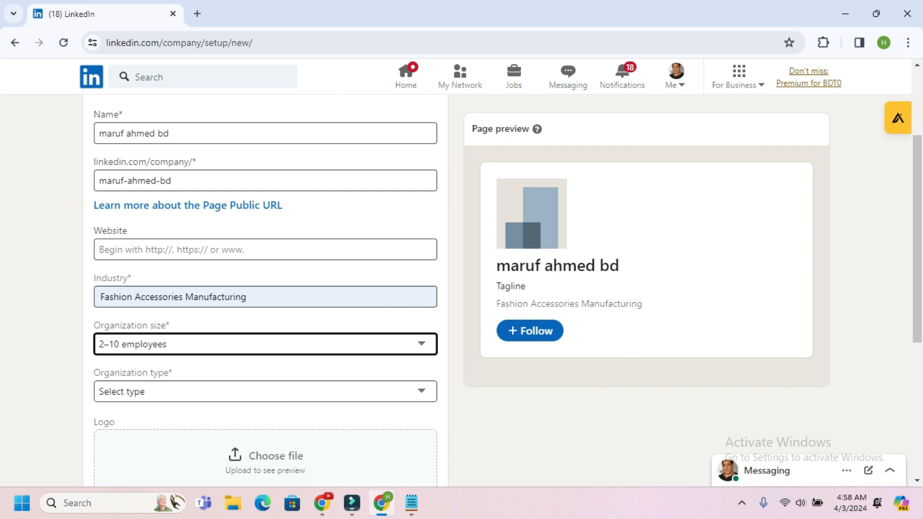
click(265, 391)
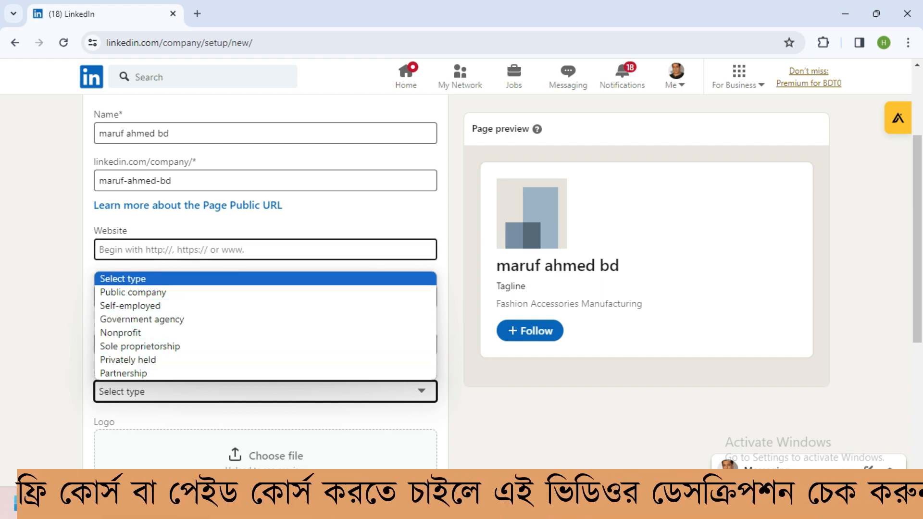
key(Return)
Step: Upload the image "Blue and Yellow Modern Education Logo" from Downloads as the company logo
scroll(266, 288, down, 3)
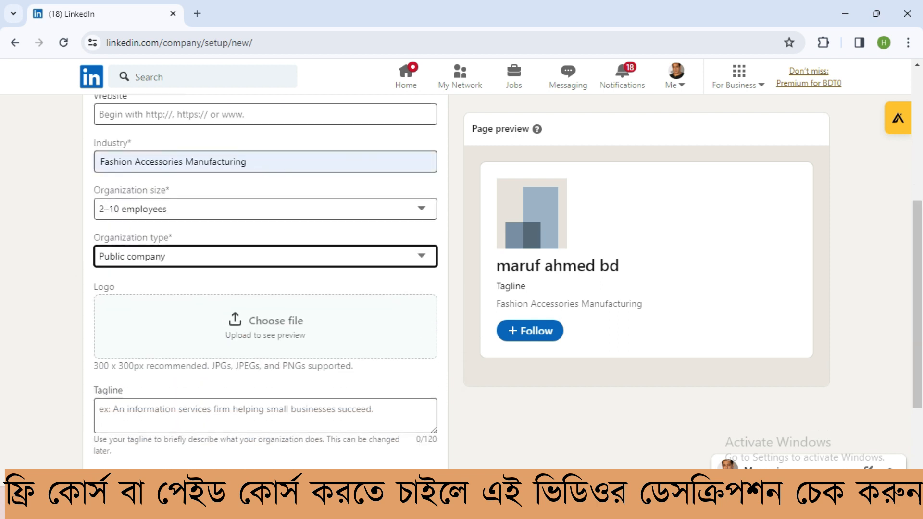
scroll(266, 278, down, 1)
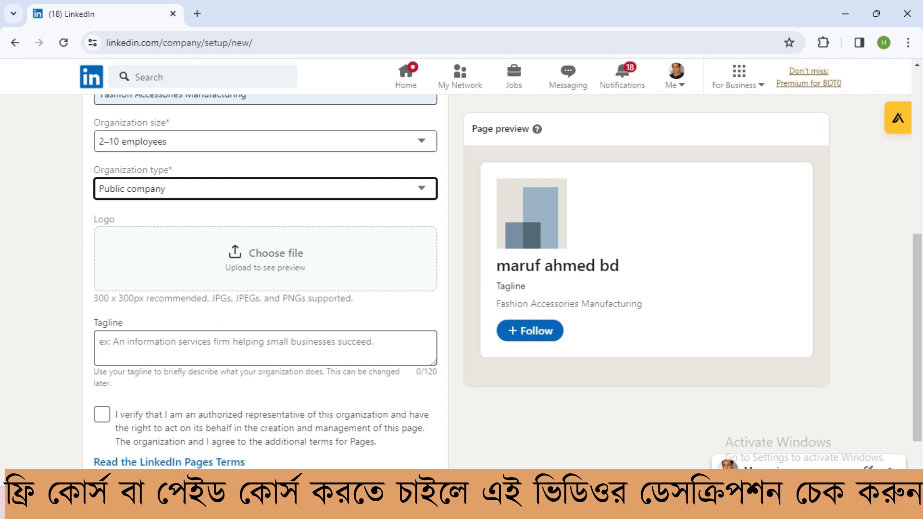
click(266, 250)
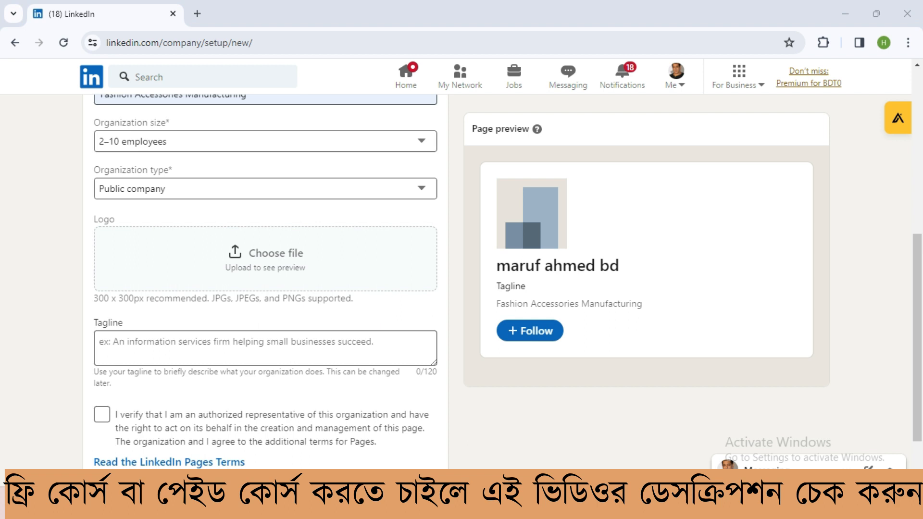
click(212, 170)
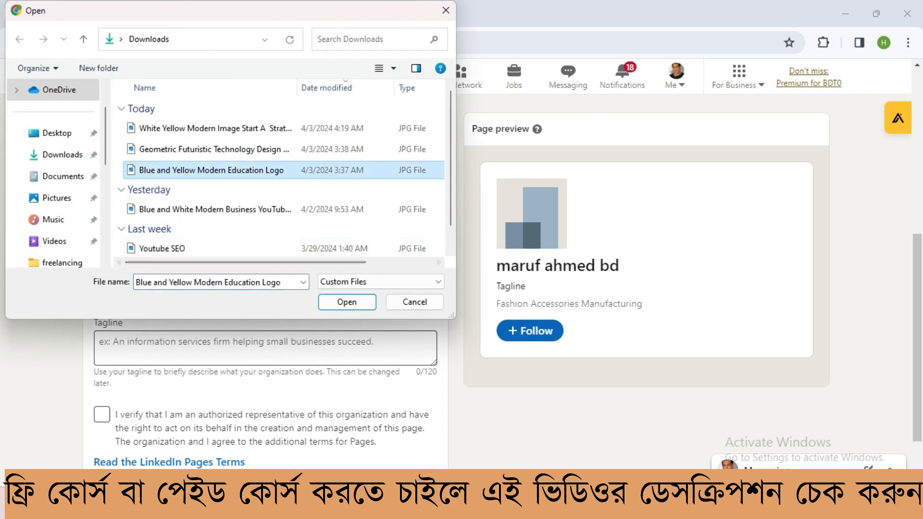
click(346, 302)
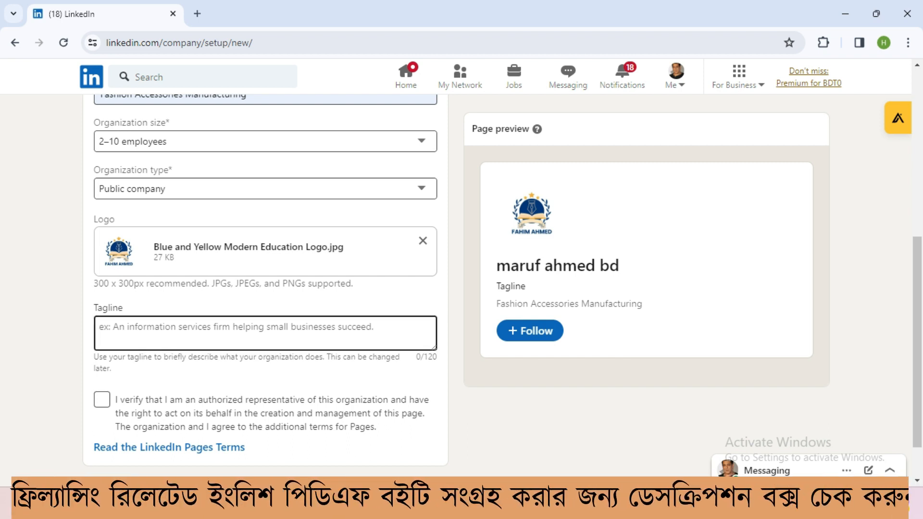
Step: Highlight the Tagline section with its hint text and character limit to point them out
drag(93, 308, 113, 369)
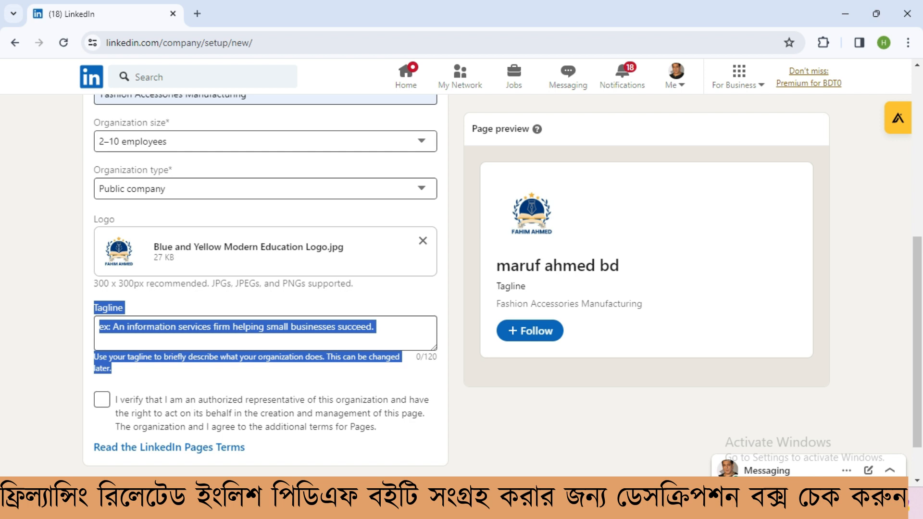
click(267, 371)
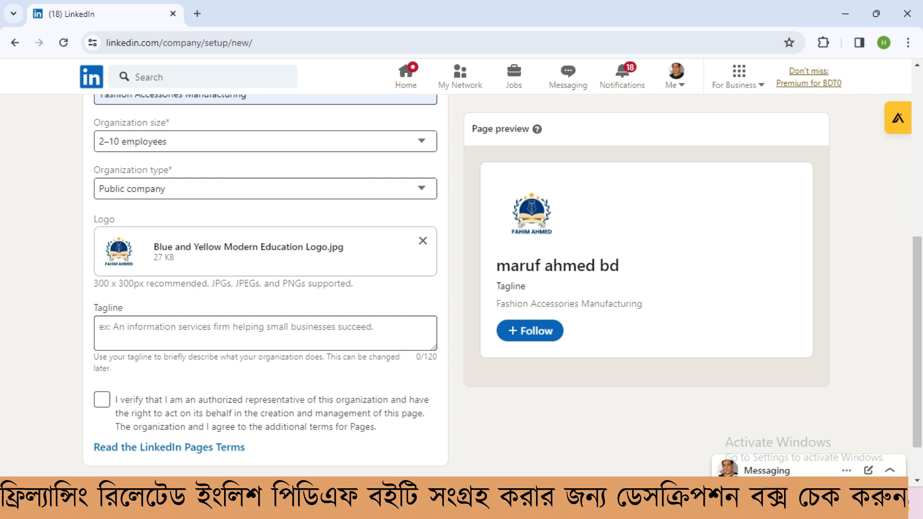
drag(415, 356, 439, 357)
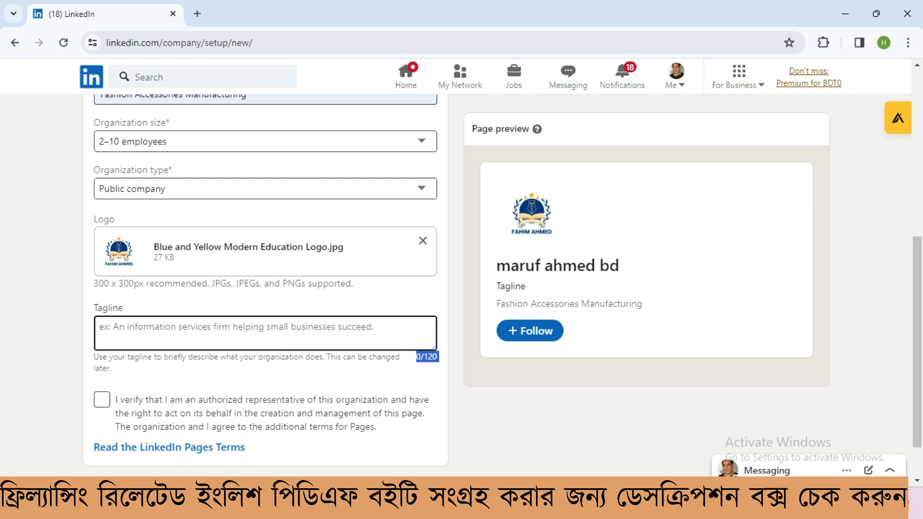
drag(322, 356, 372, 356)
Step: Copy "All types of digital products are available here" from the open Notepad note and paste it as the page's tagline
click(265, 333)
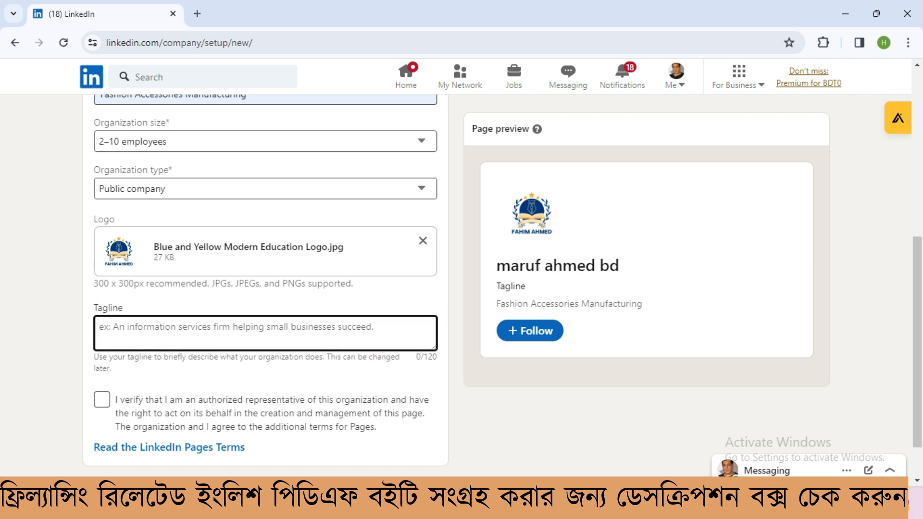
click(411, 504)
drag(395, 164, 128, 164)
key(ctrl+c)
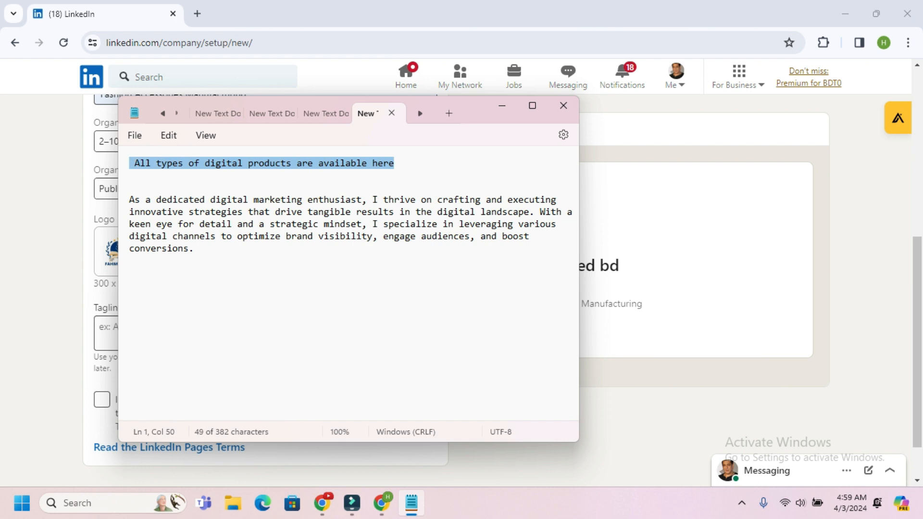
click(502, 106)
click(265, 333)
click(265, 332)
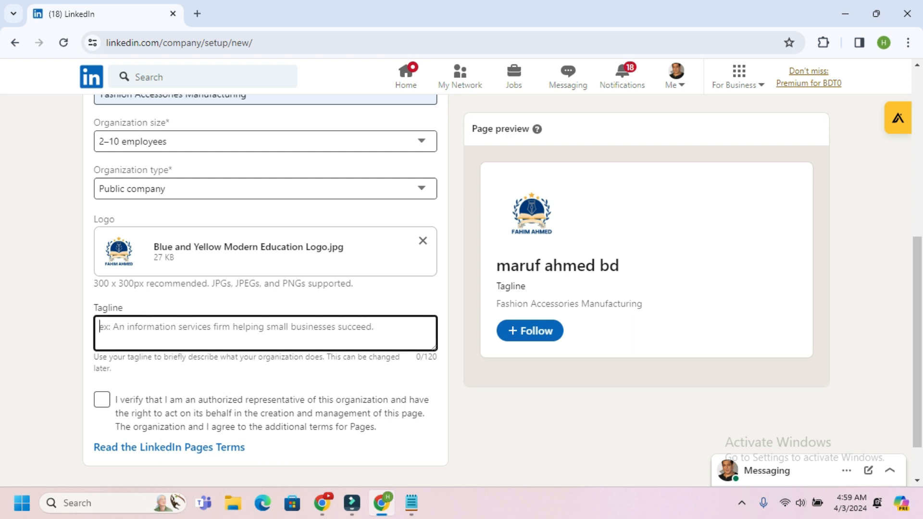
key(ctrl+v)
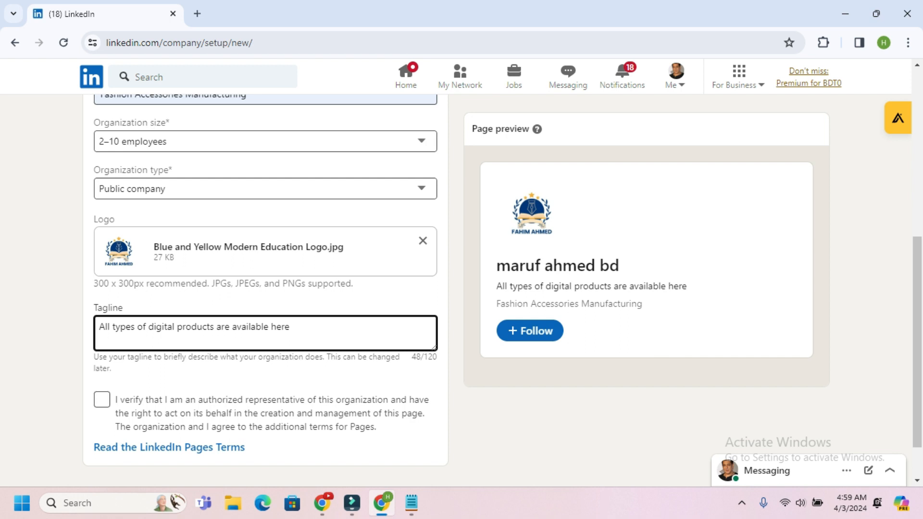
Step: Confirm being an authorized representative of the organization, create the page, and look over its new admin feed
scroll(265, 288, down, 1)
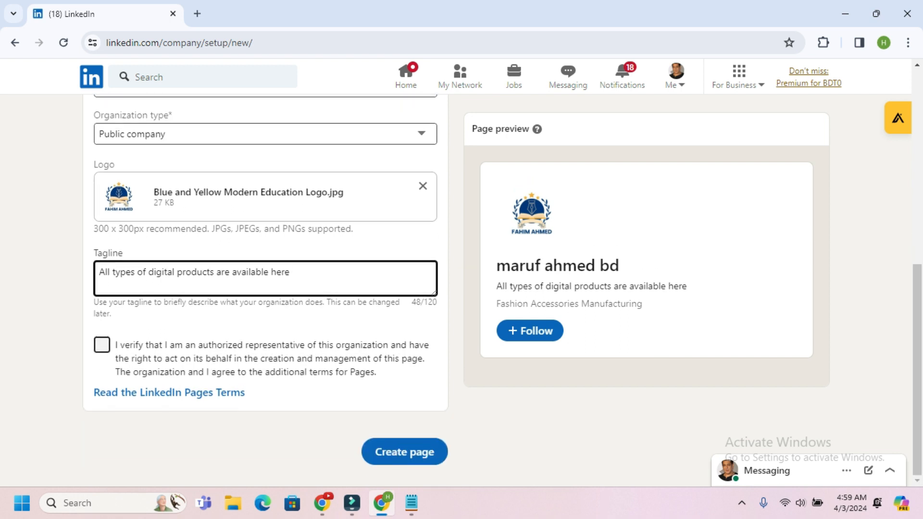
key(Tab)
key(space)
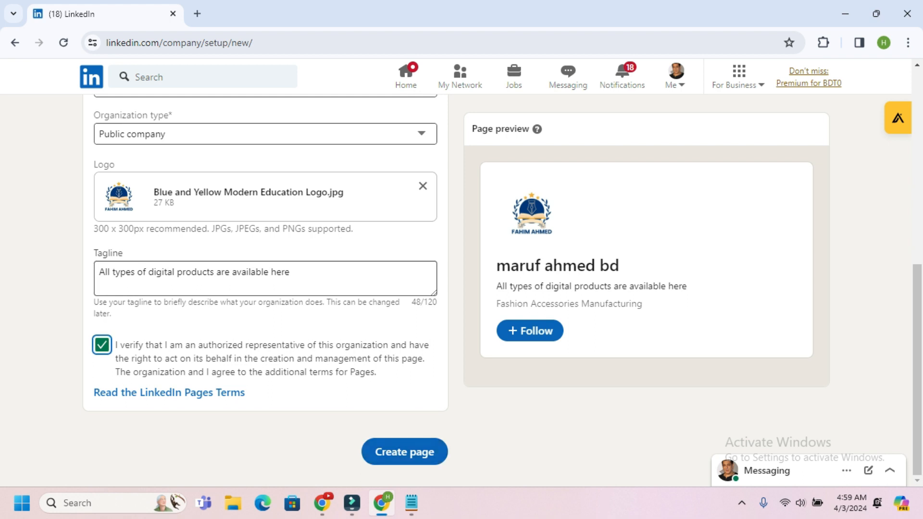
scroll(265, 291, up, 4)
scroll(265, 291, down, 4)
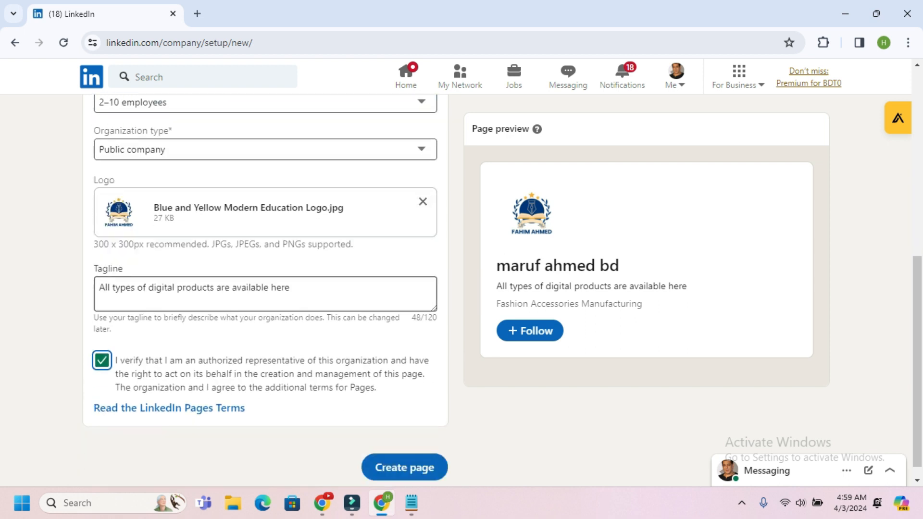
click(404, 452)
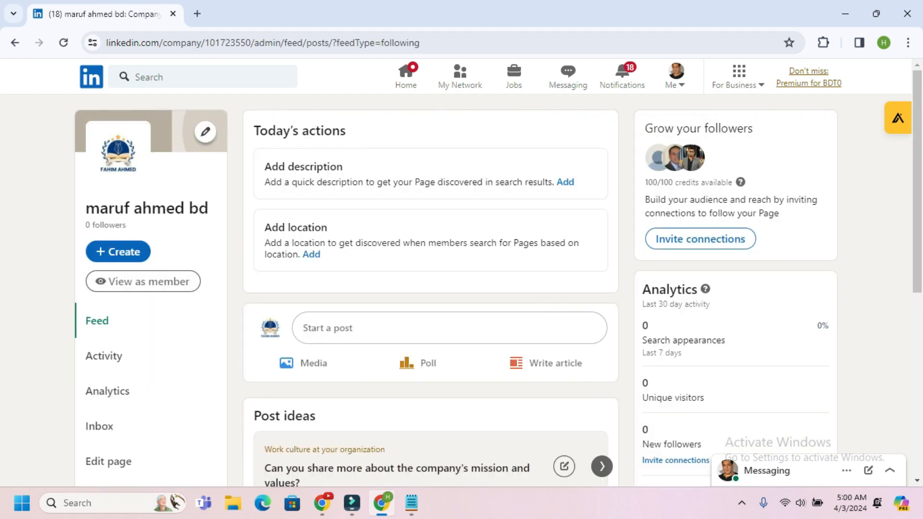
scroll(430, 240, down, 5)
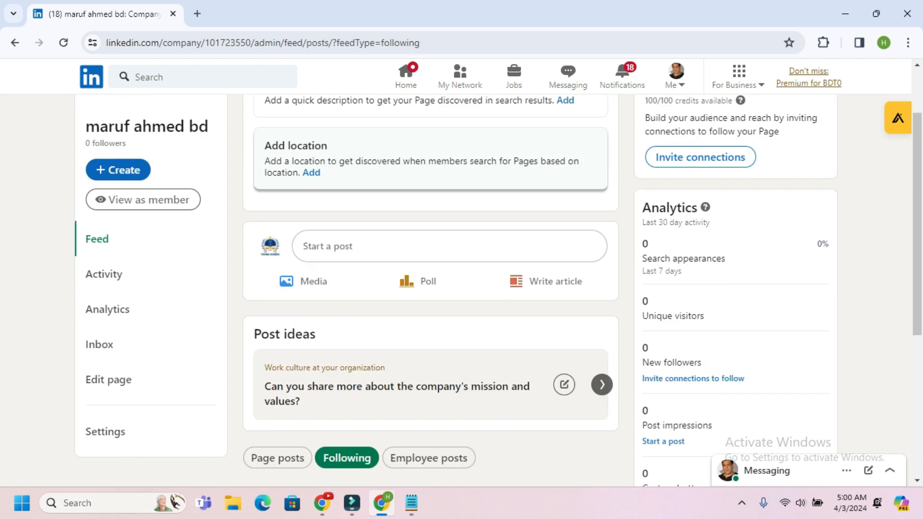
scroll(430, 289, up, 5)
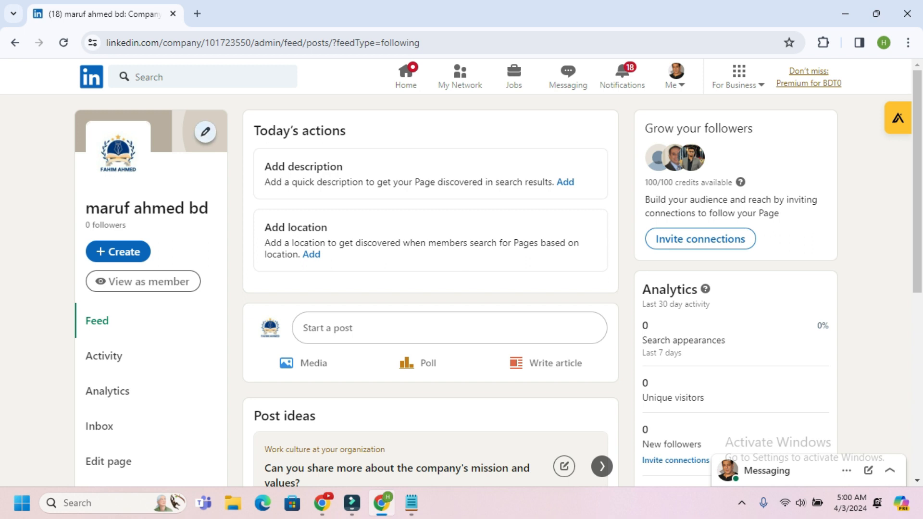
click(205, 131)
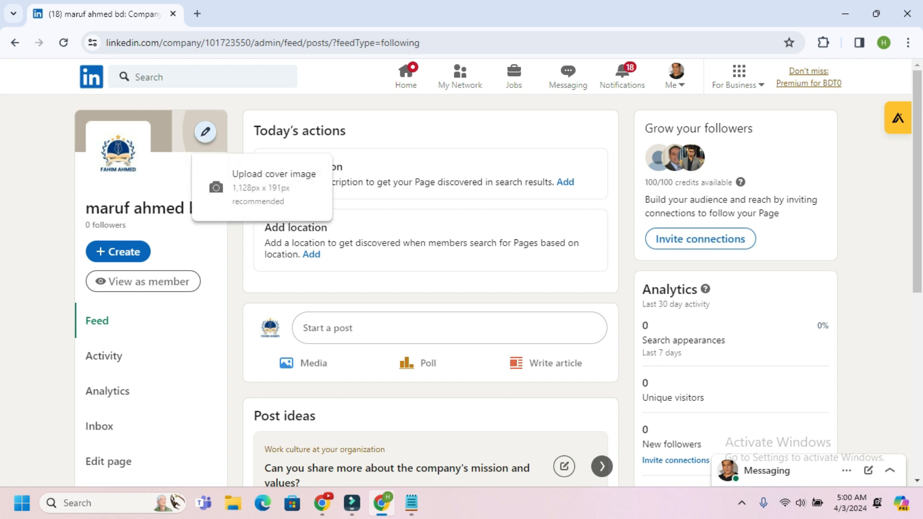
click(262, 185)
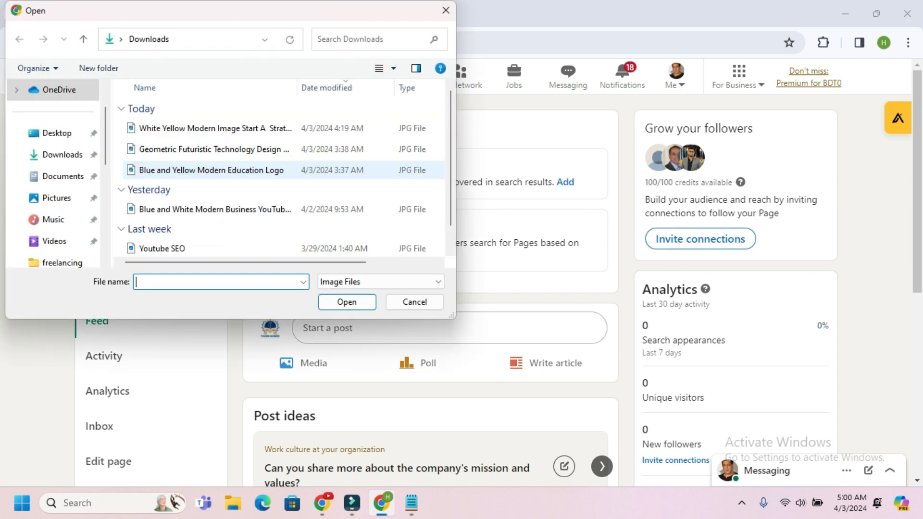
click(216, 128)
click(347, 303)
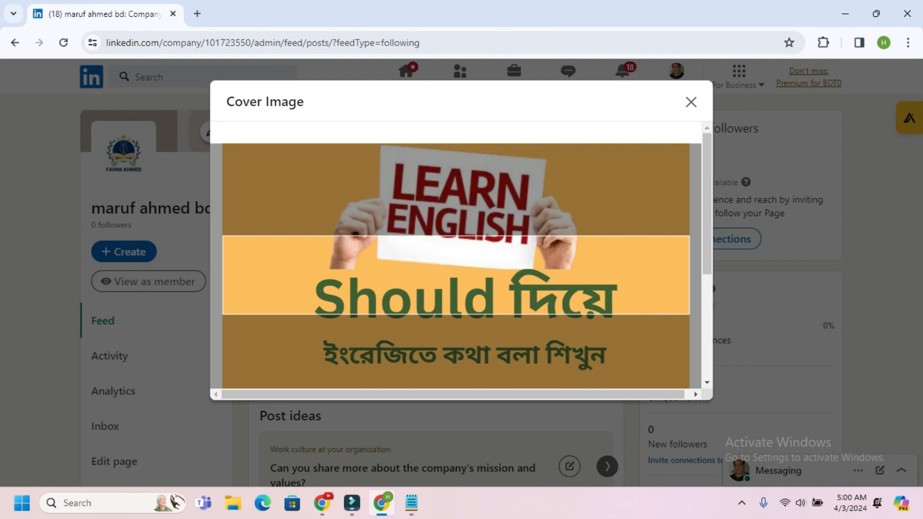
click(690, 102)
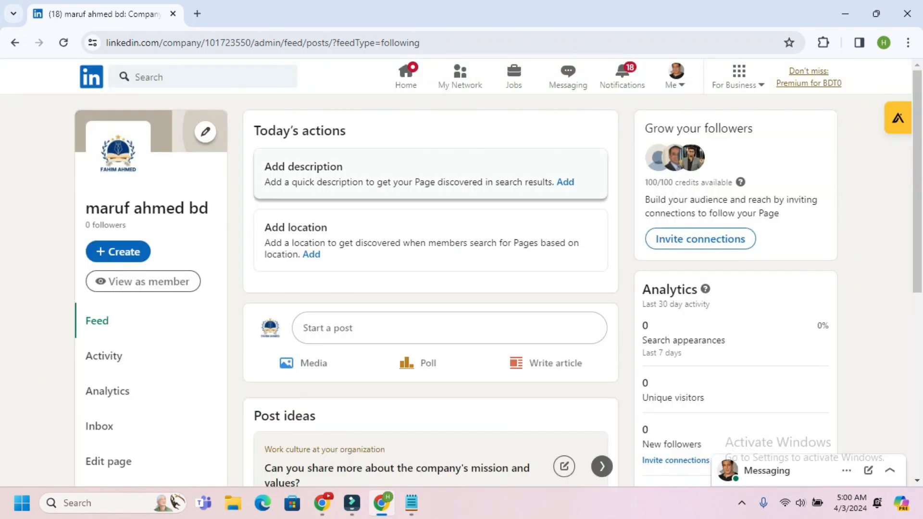
Step: Upload the blue "Digital Marketer" banner as the page's cover image, check its crop, and apply it
click(205, 132)
click(241, 179)
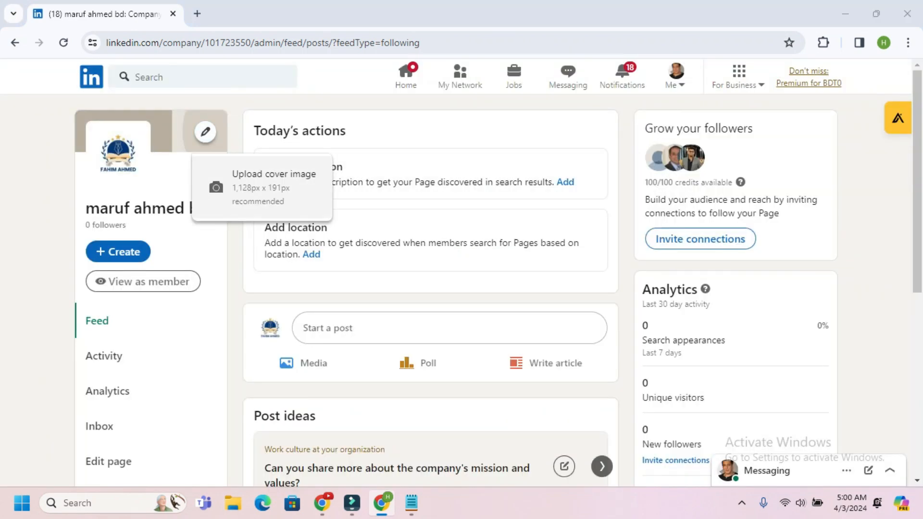
click(214, 149)
click(346, 303)
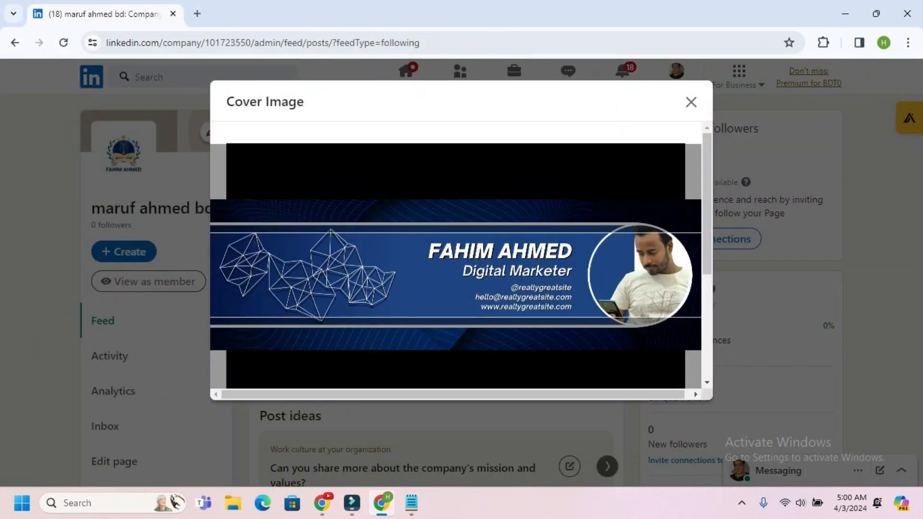
scroll(320, 236, down, 5)
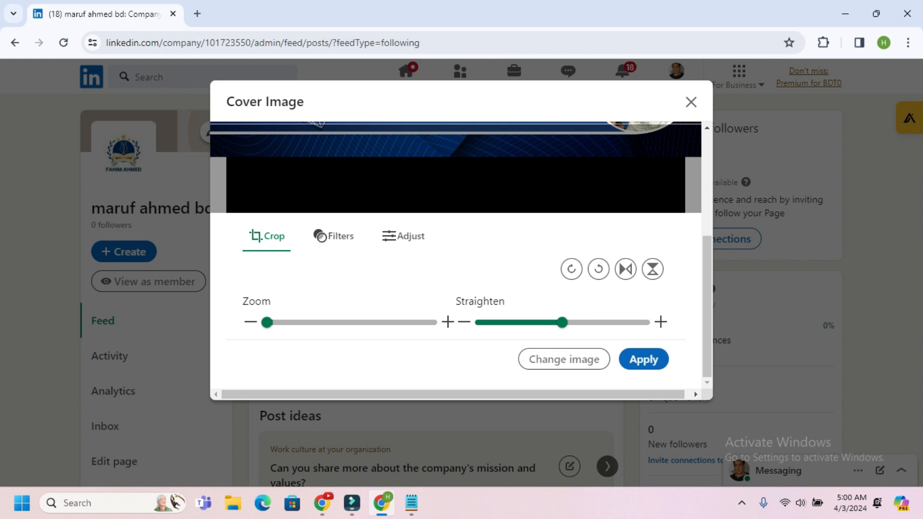
scroll(321, 236, up, 5)
scroll(320, 236, down, 5)
scroll(320, 237, up, 5)
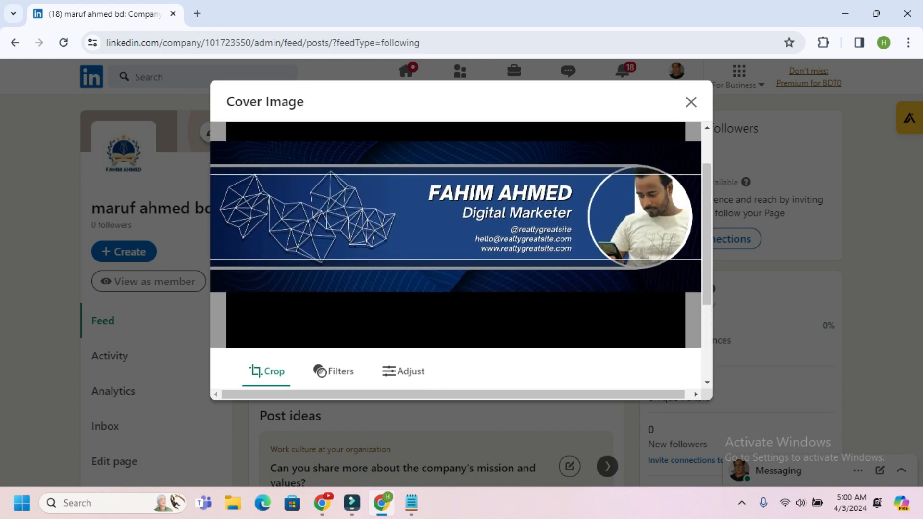
scroll(320, 236, down, 5)
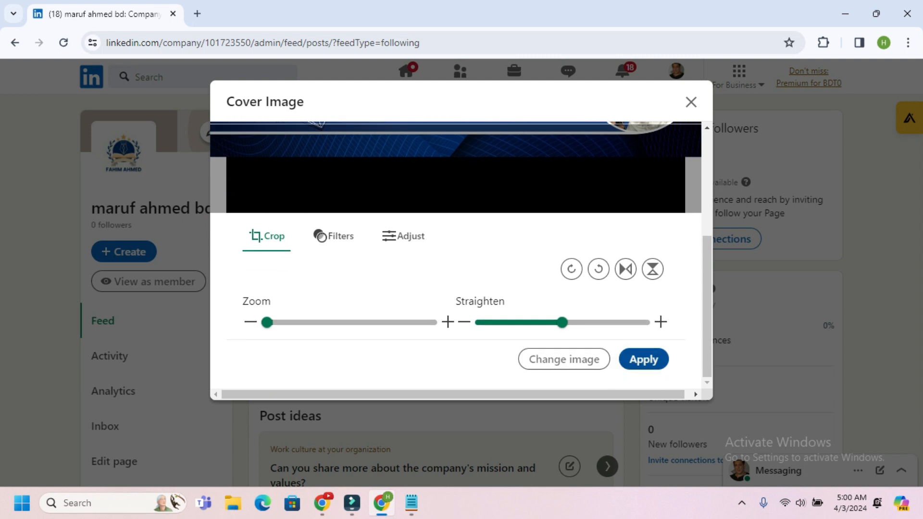
click(643, 359)
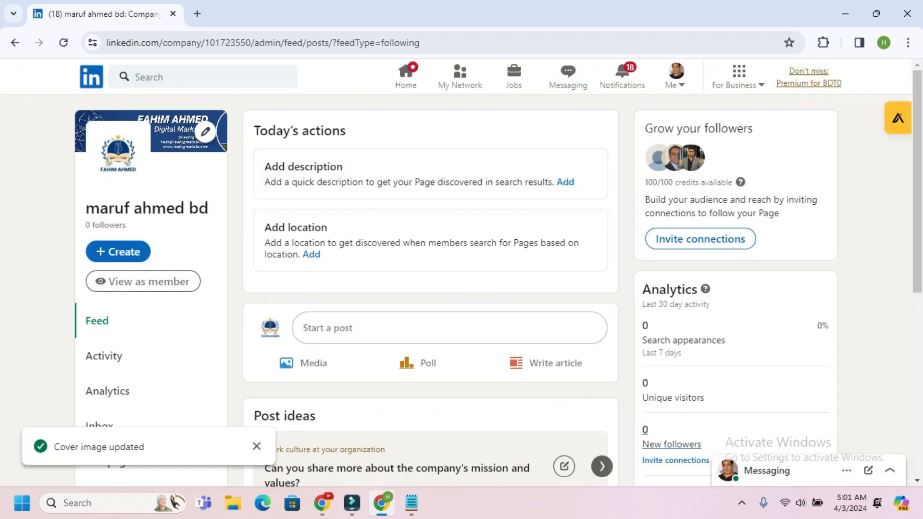
Step: Mark out the page's cover image and logo with the screen capture tool, and highlight the page name
click(742, 503)
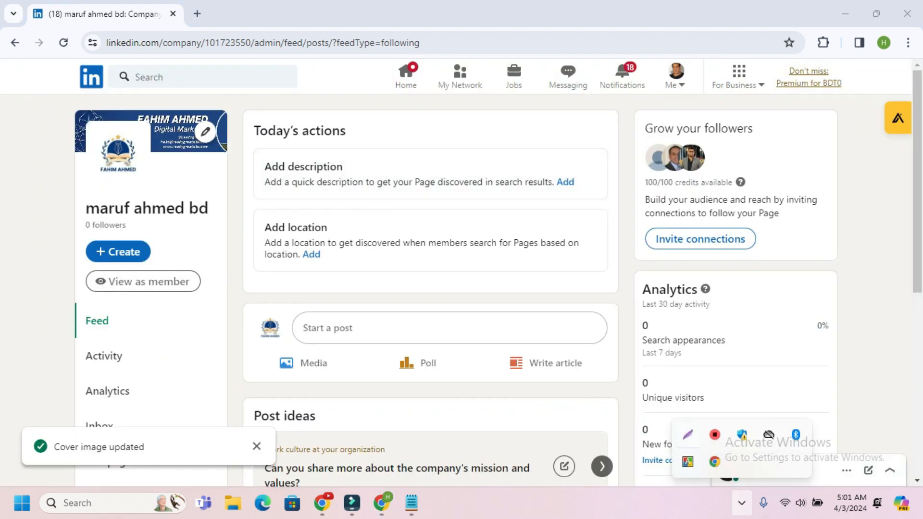
key(Print)
drag(70, 116, 261, 181)
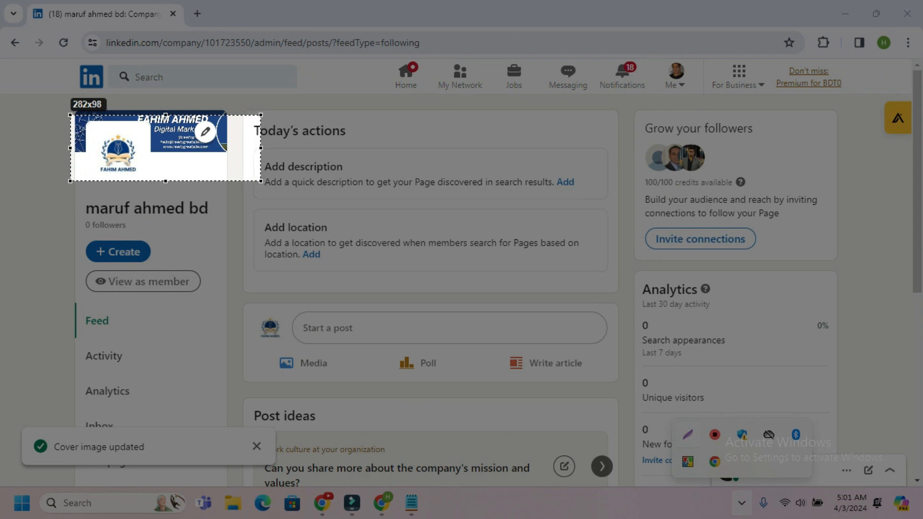
click(250, 194)
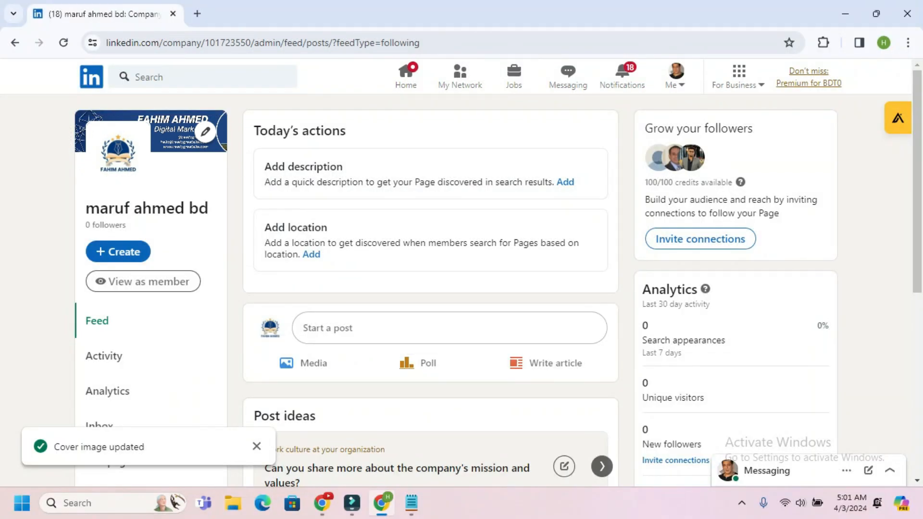
drag(86, 208, 209, 210)
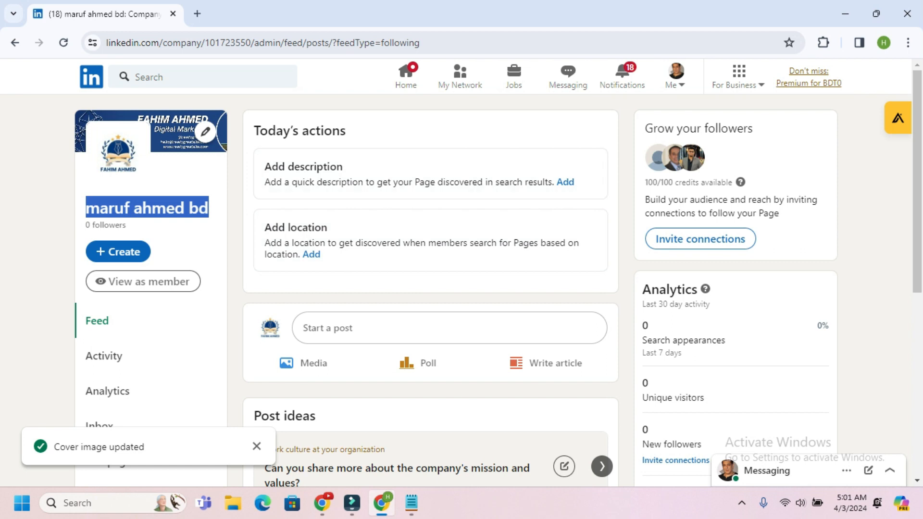
Step: View the content types offered for creation, close them, and look over the page's admin sections
click(117, 251)
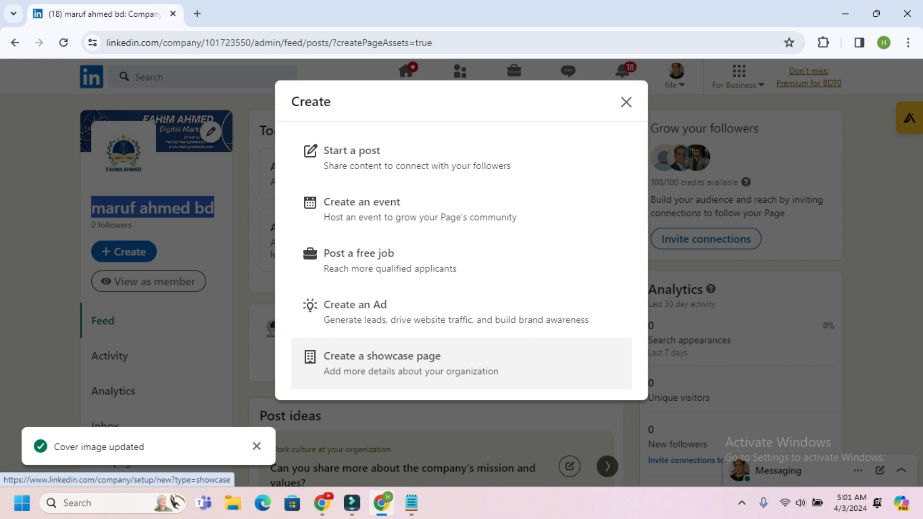
click(626, 102)
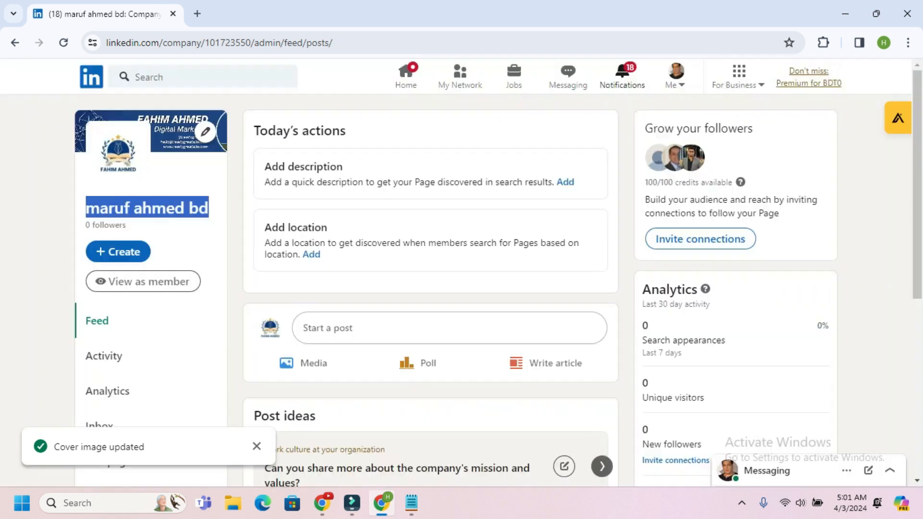
scroll(145, 317, down, 3)
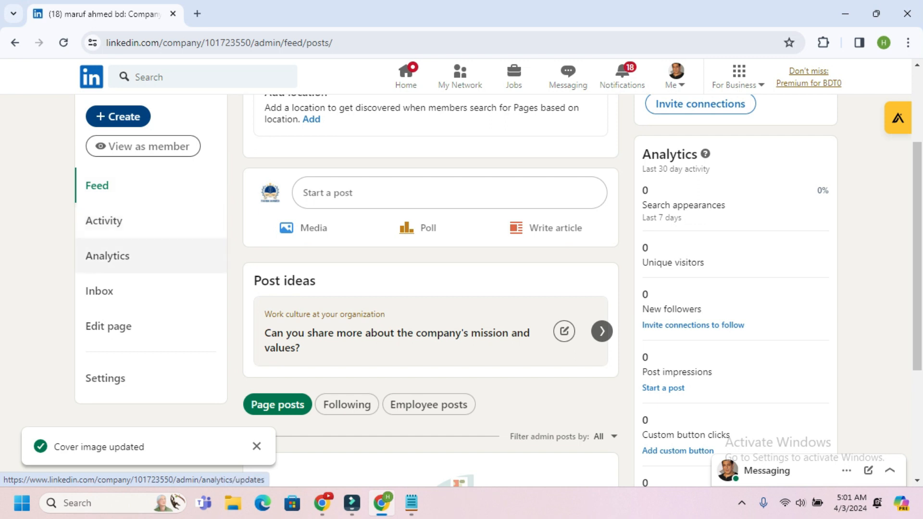
scroll(144, 293, up, 3)
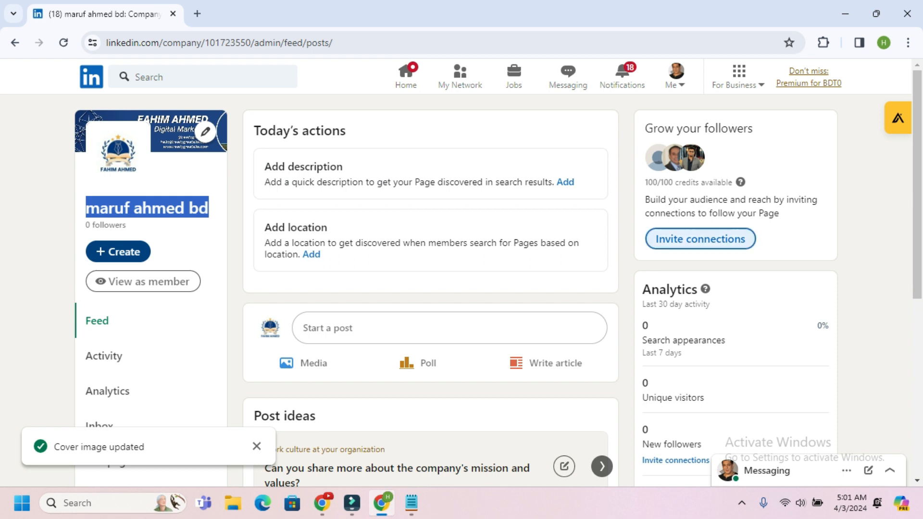
Step: Mark out the Invite connections option with the screen capture tool, and dismiss the capture
click(742, 503)
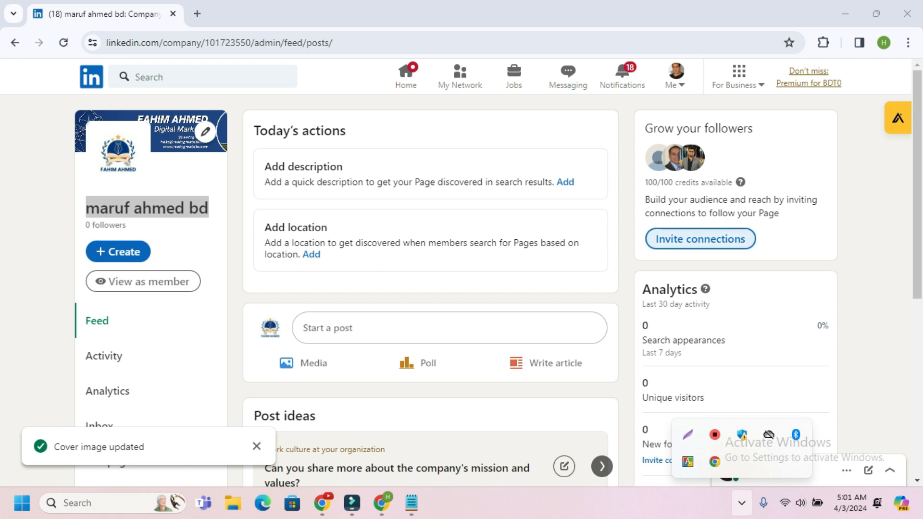
key(Print)
drag(634, 228, 833, 268)
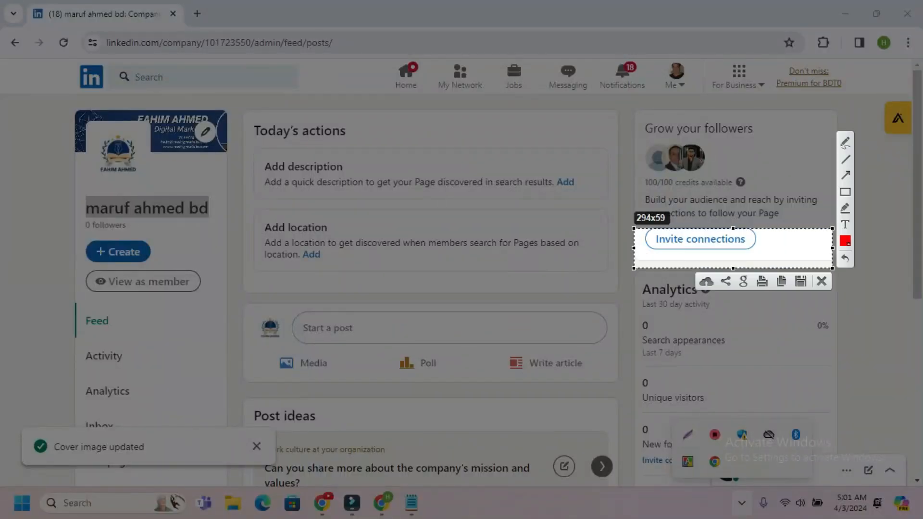
key(Escape)
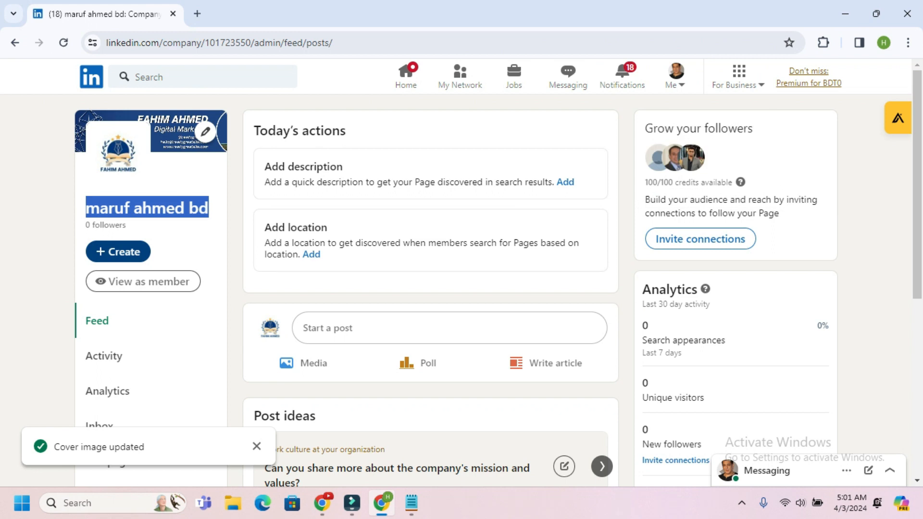
Step: Browse the list of connections that can be invited to follow the page, and close it without inviting anyone
click(700, 239)
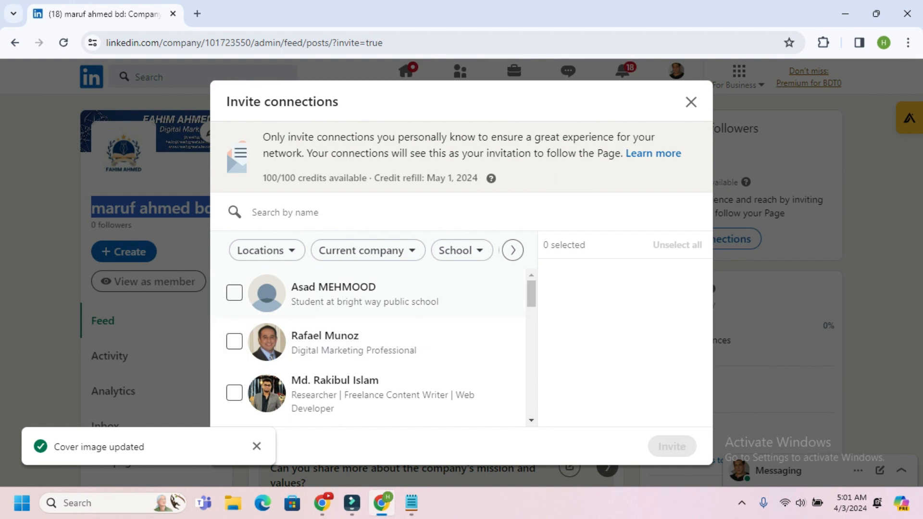
scroll(375, 346, down, 7)
scroll(375, 347, down, 6)
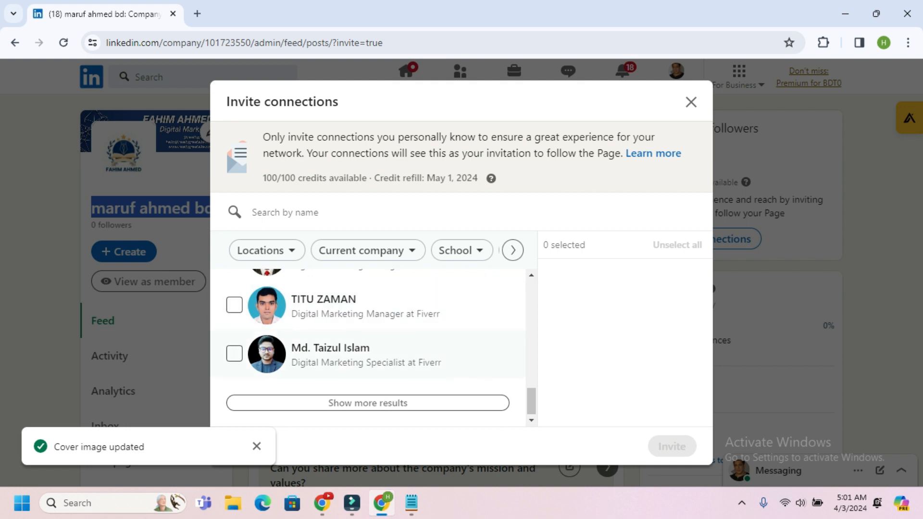
scroll(375, 346, up, 13)
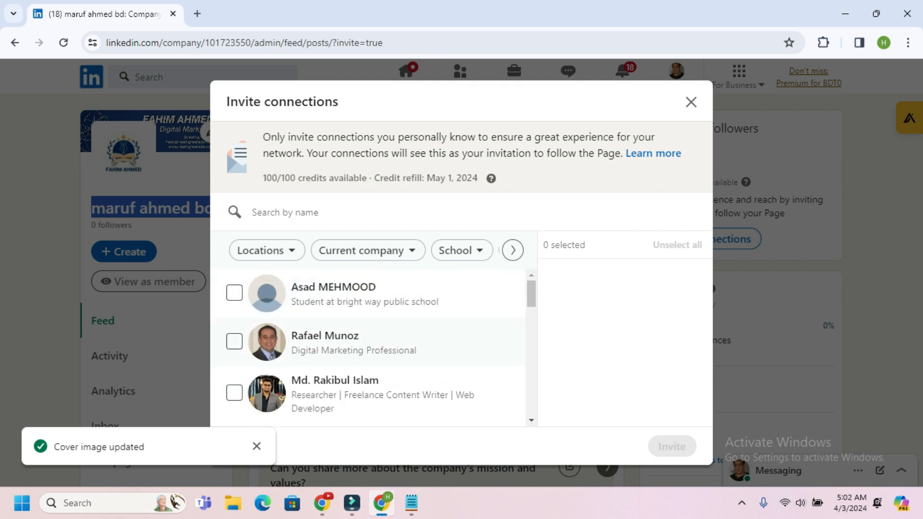
click(691, 102)
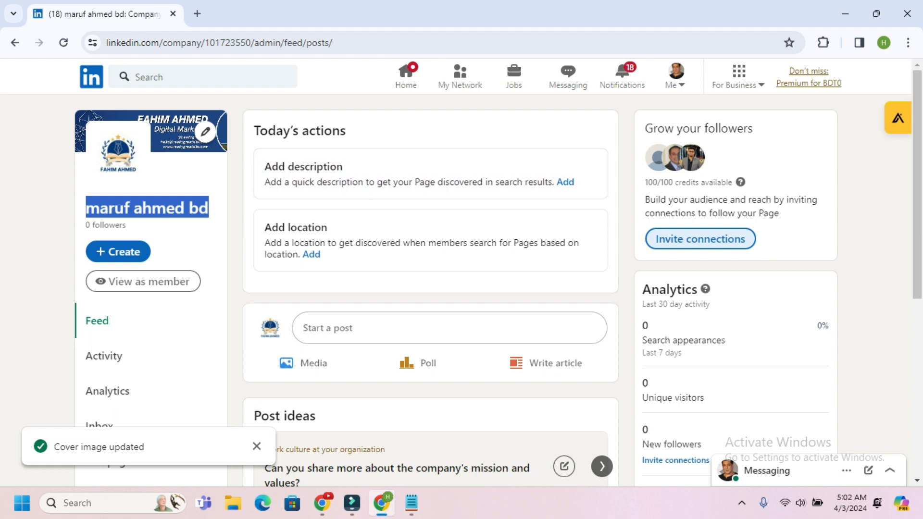
Step: Mark out the Today's actions section with its description and location tasks using the screen capture tool
click(742, 503)
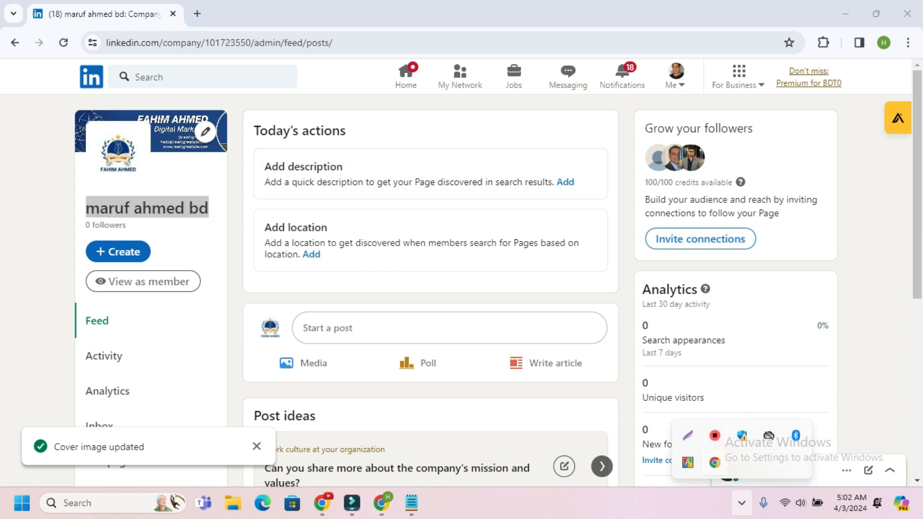
key(Print)
drag(252, 124, 596, 279)
click(585, 293)
Step: Copy the "As a dedicated digital marketing enthusiast" paragraph from the Notepad note and paste it as the page's description
click(565, 183)
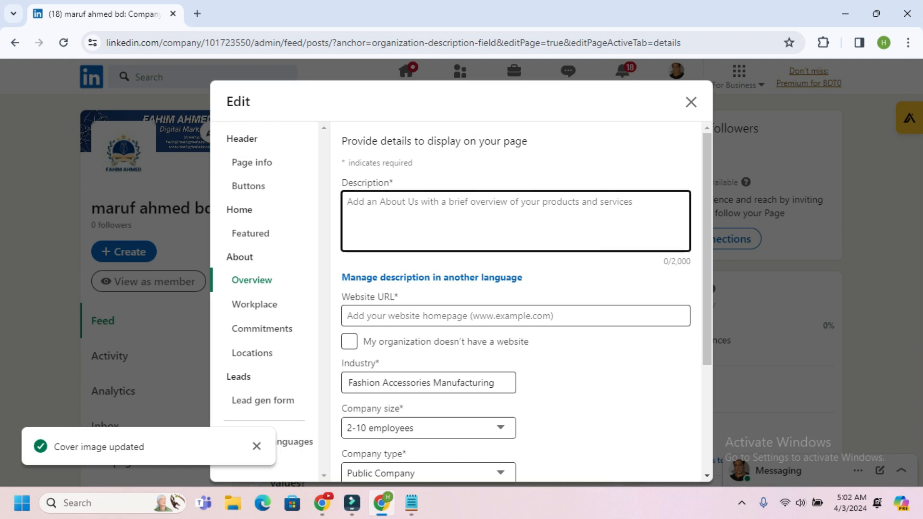
click(412, 502)
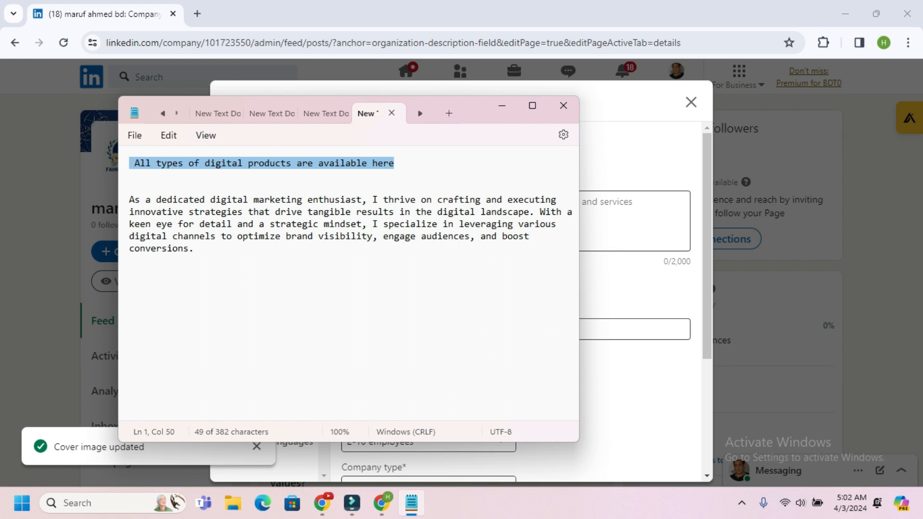
drag(128, 199, 193, 248)
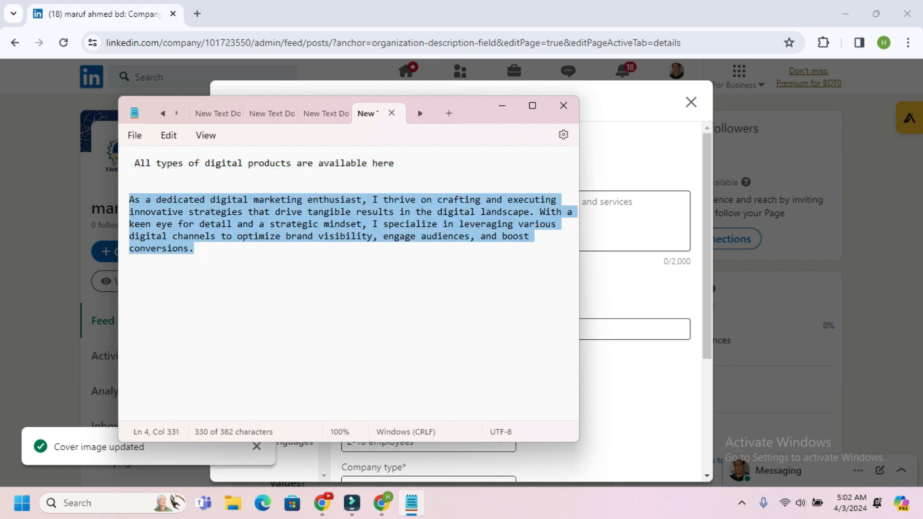
key(alt+Tab)
text(As a dedicated digital marketing enthusiast, I thrive on crafting and executing innovative strategies that drive tangible results in the digital landscape. With a keen eye for detail and a strategic mindset, I specialize in leveraging various digital channels to optimize brand visibility, engage audiences, and boost conversions.)
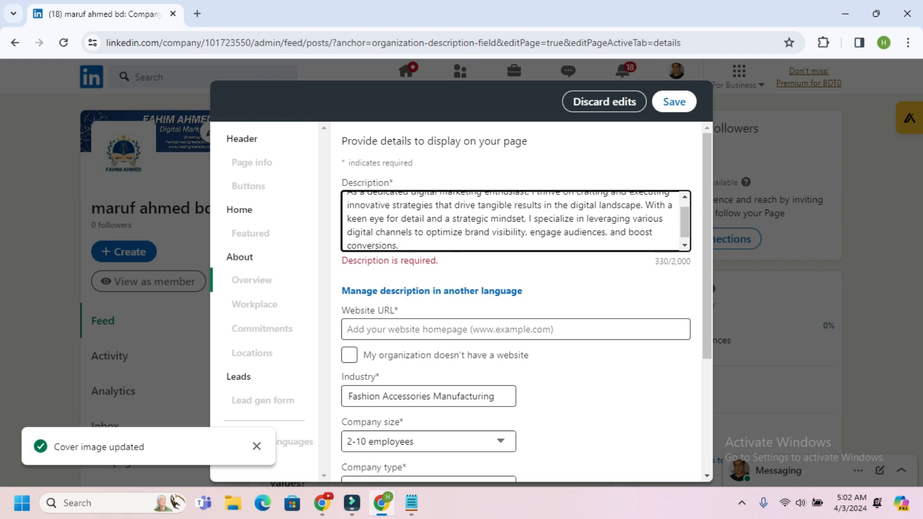
Step: Mark that the organization doesn't have a website, and enter the company's phone number
scroll(481, 245, down, 2)
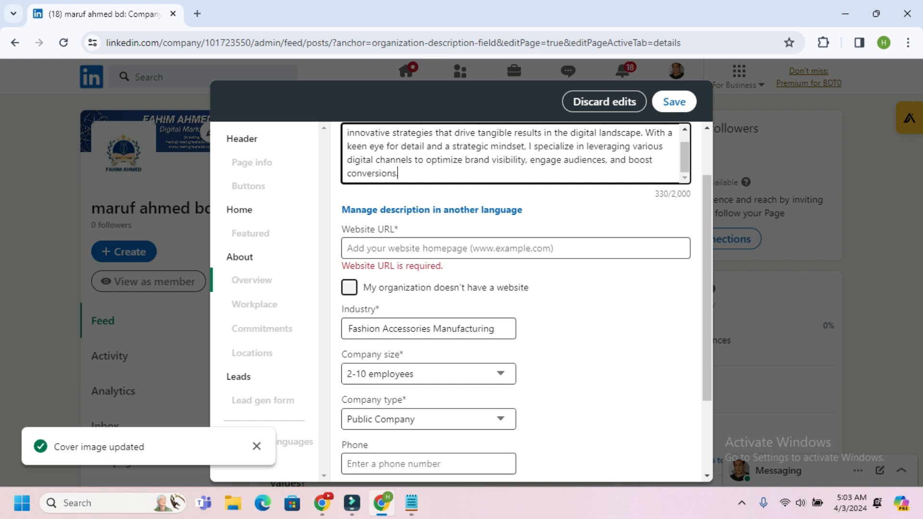
click(350, 287)
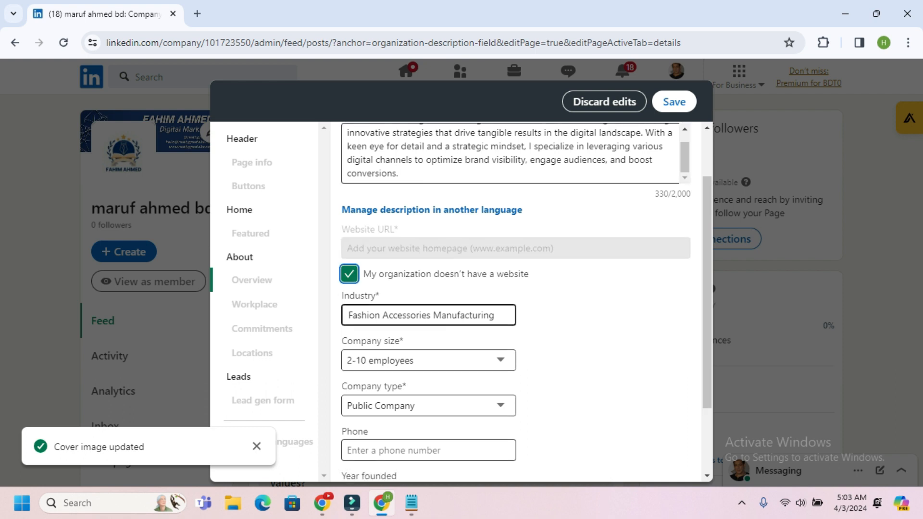
scroll(526, 302, down, 2)
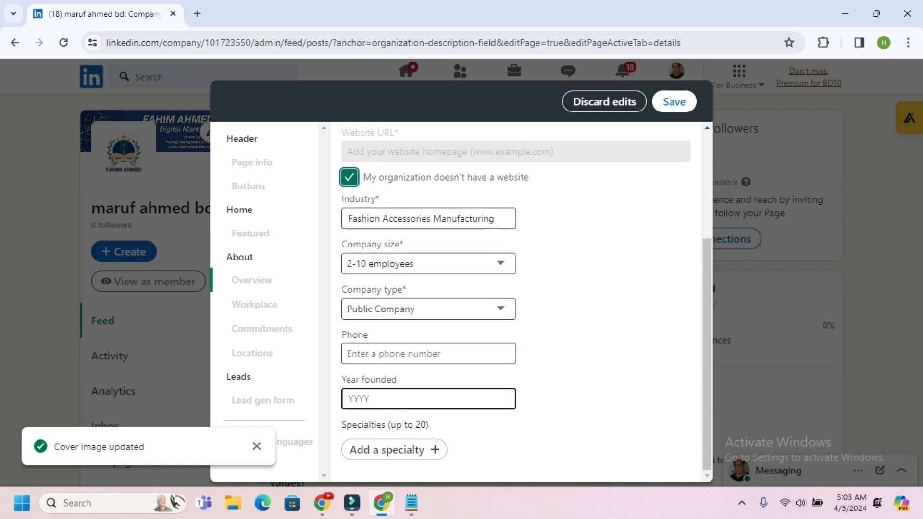
click(428, 354)
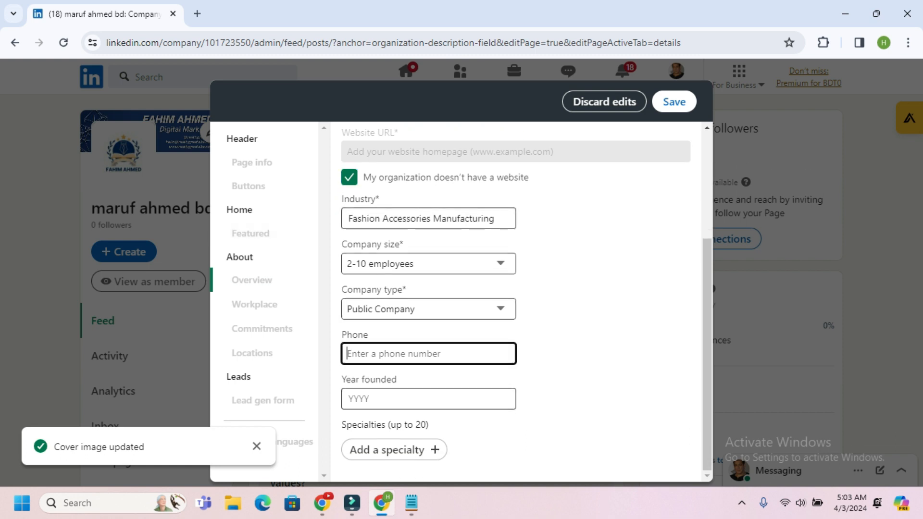
text(08888)
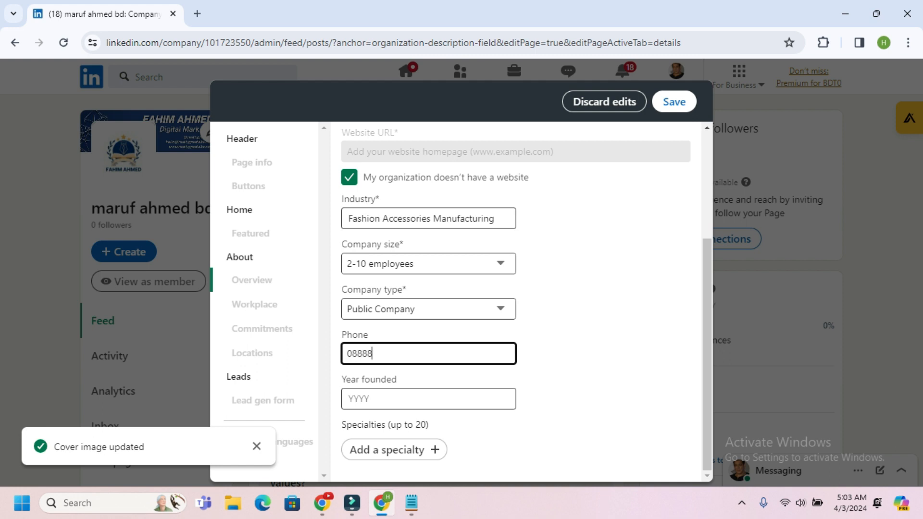
text(888)
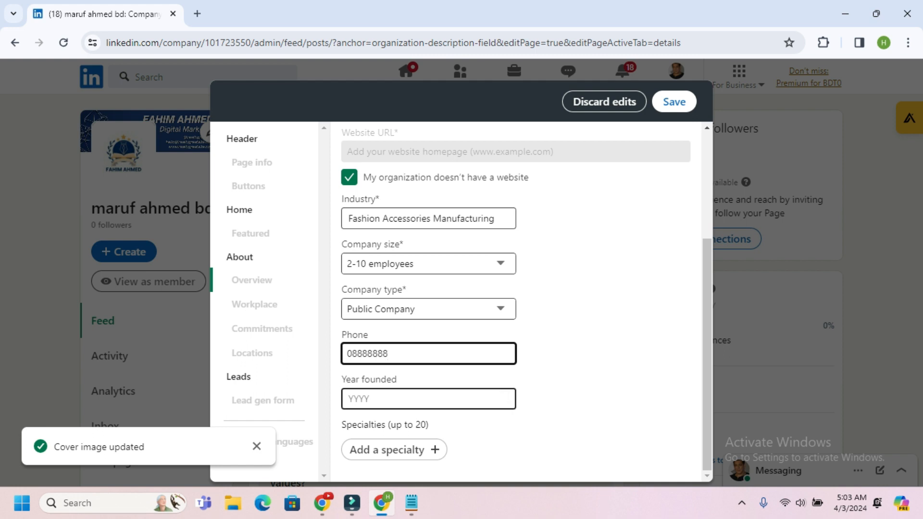
click(504, 396)
click(504, 402)
click(504, 401)
click(385, 399)
drag(380, 399, 344, 399)
key(BackSpace)
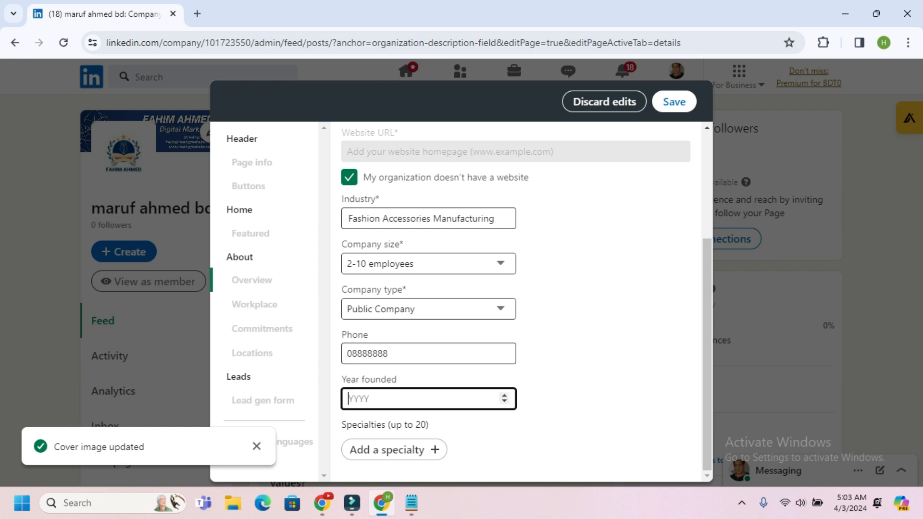
Step: Try to set the year founded to -9
text(-1)
scroll(385, 399, up, 1)
scroll(384, 399, down, 1)
scroll(385, 399, down, 1)
scroll(385, 399, down, 8)
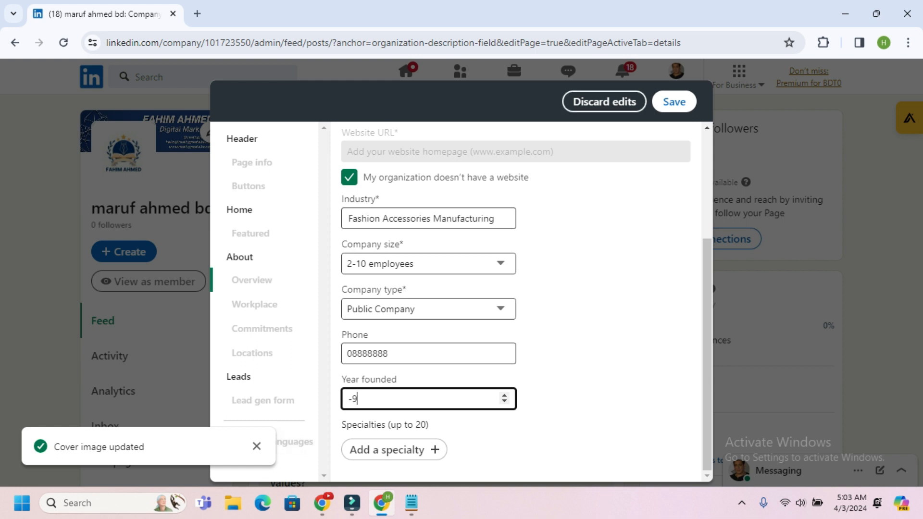
click(591, 308)
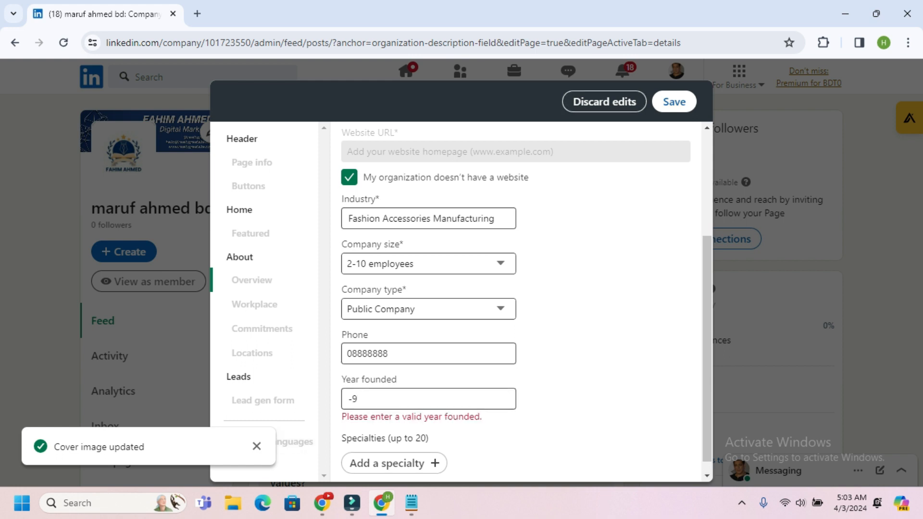
Step: Clear the year founded, save the page details, and close the editor without sharing the edits in a post
click(385, 399)
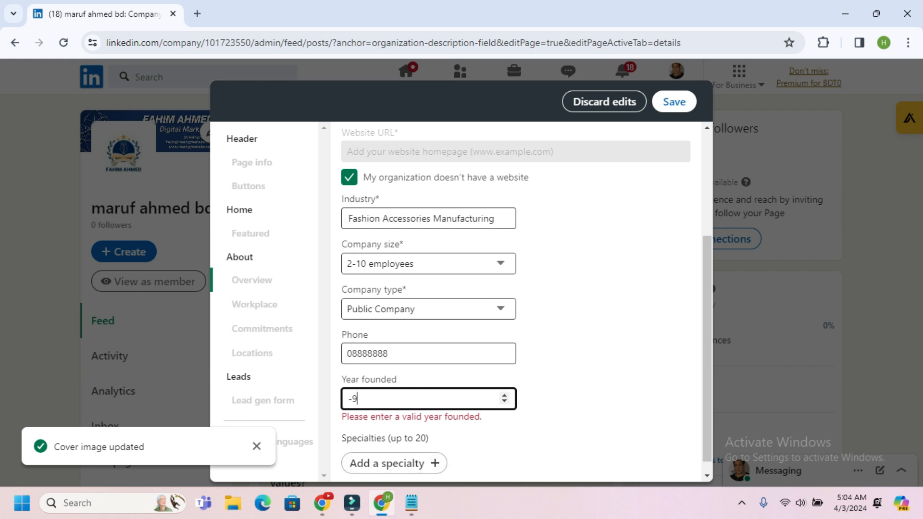
key(BackSpace)
key(BackSpace)
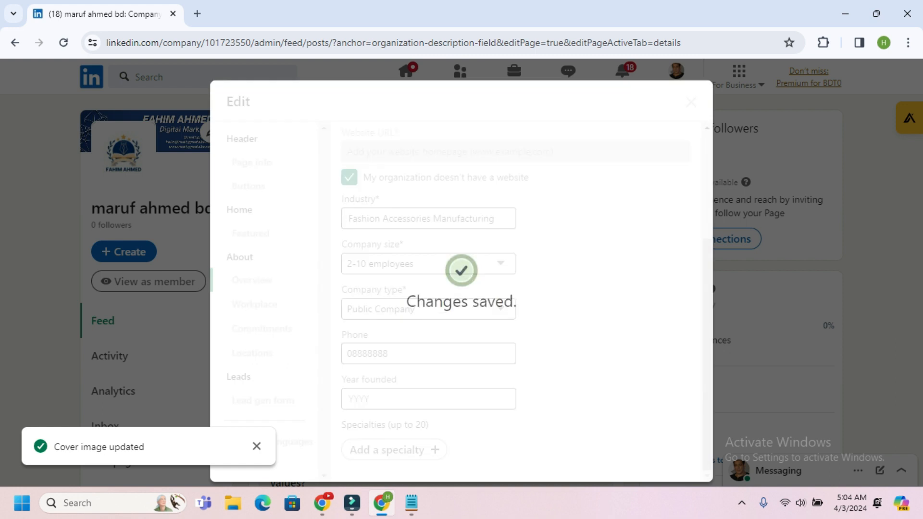
click(691, 102)
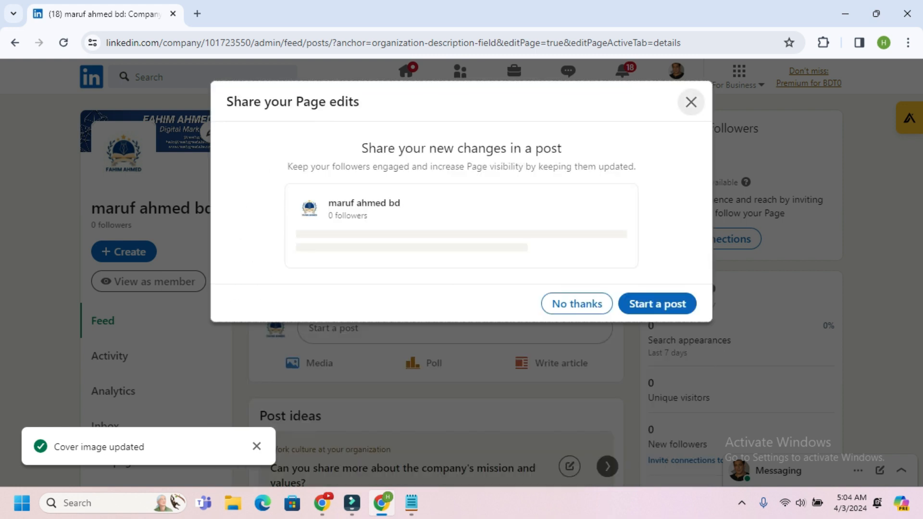
click(577, 304)
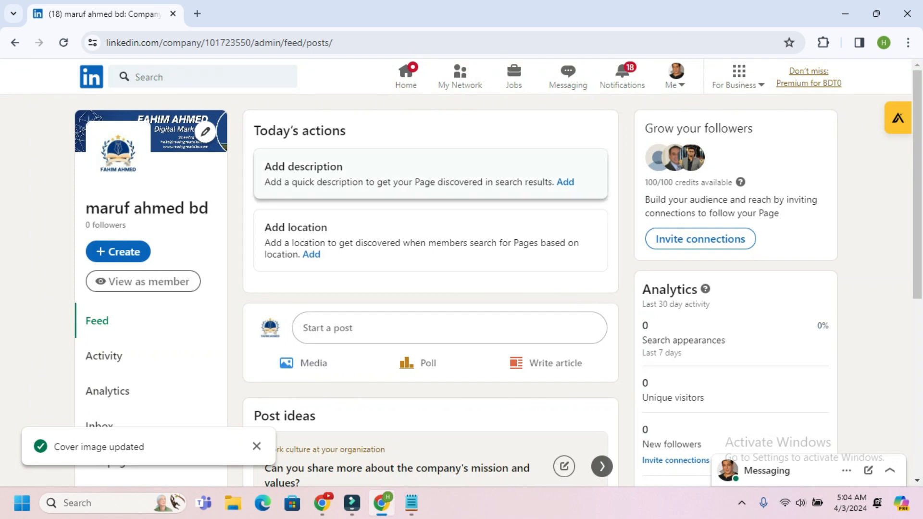
Step: Reopen the page editor from the add-description task and view the Page info and Buttons settings
click(565, 181)
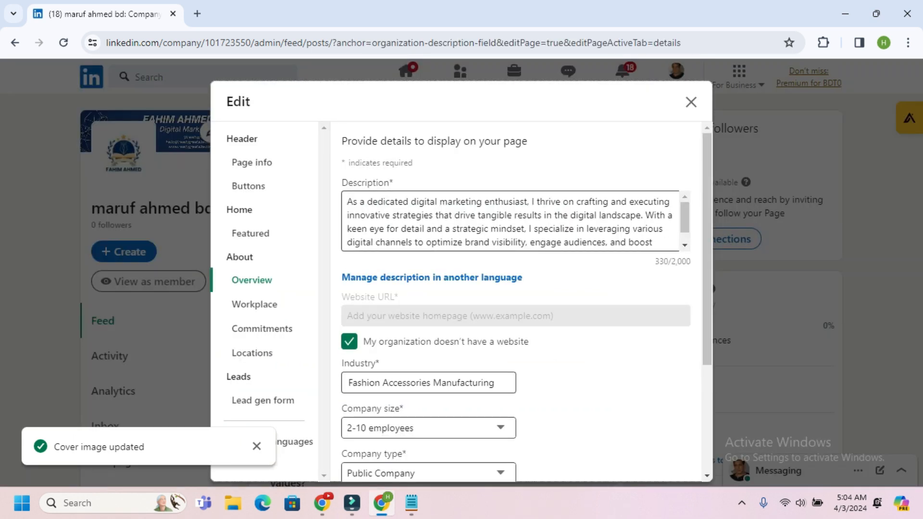
click(252, 163)
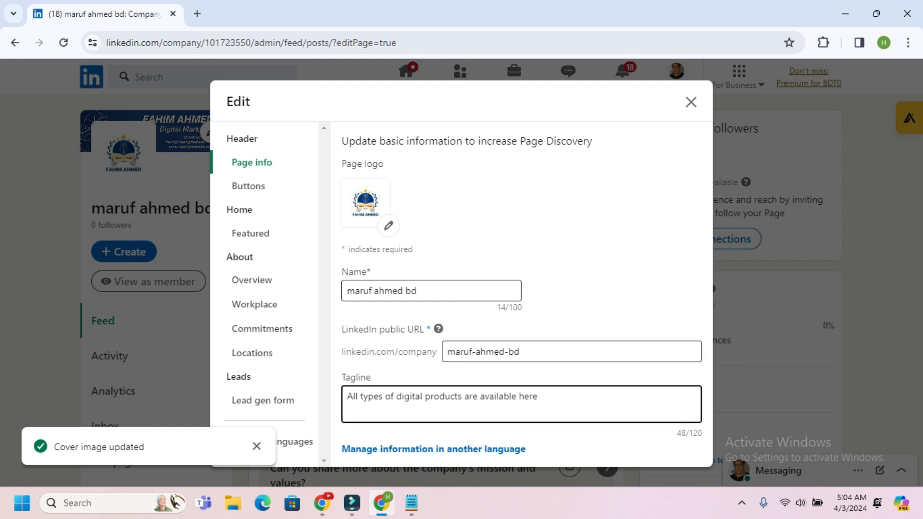
click(248, 186)
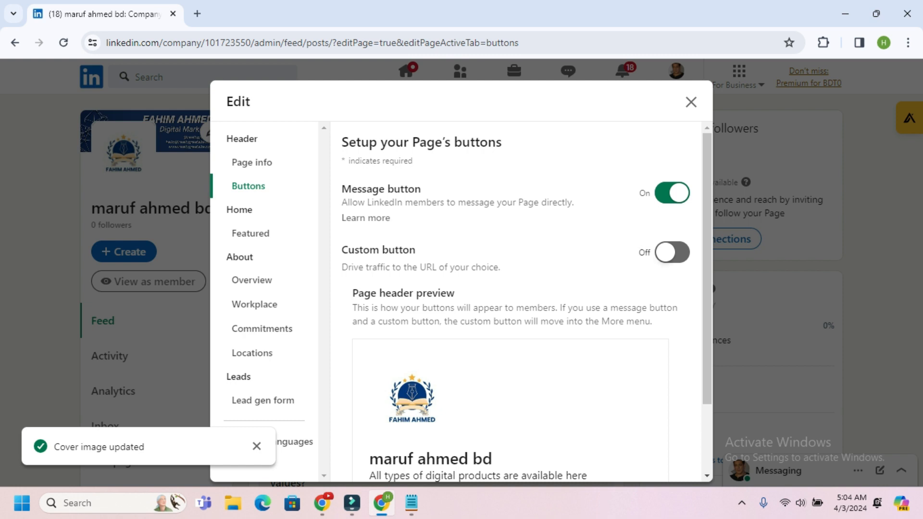
Step: Try to enable a custom page button named Sign up, going as far as its URL field
click(673, 253)
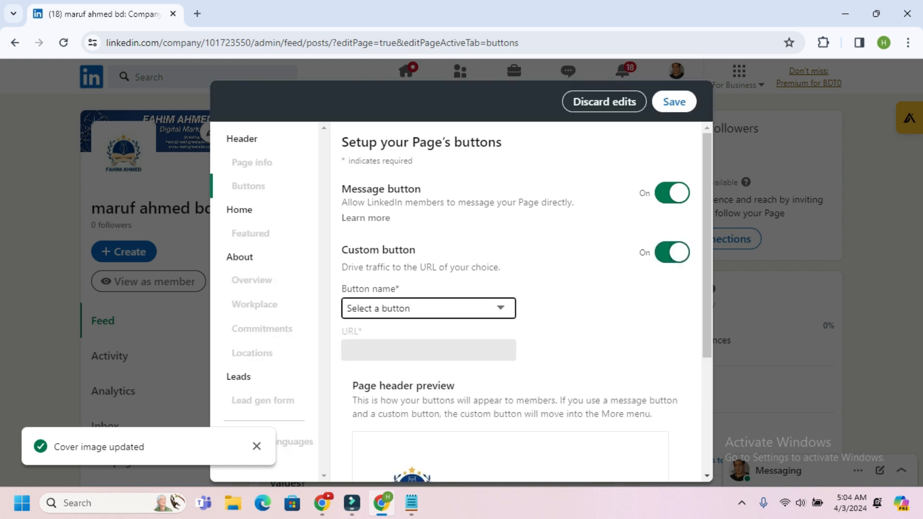
click(429, 309)
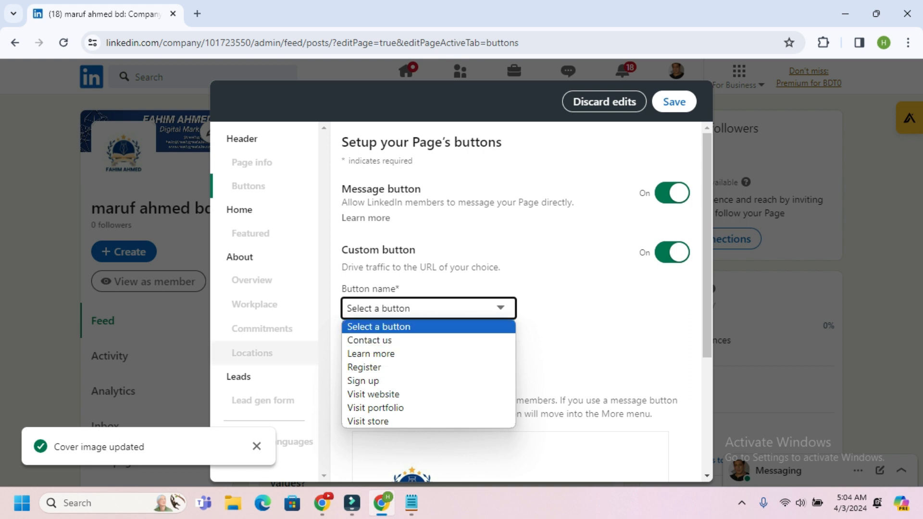
click(380, 380)
click(409, 351)
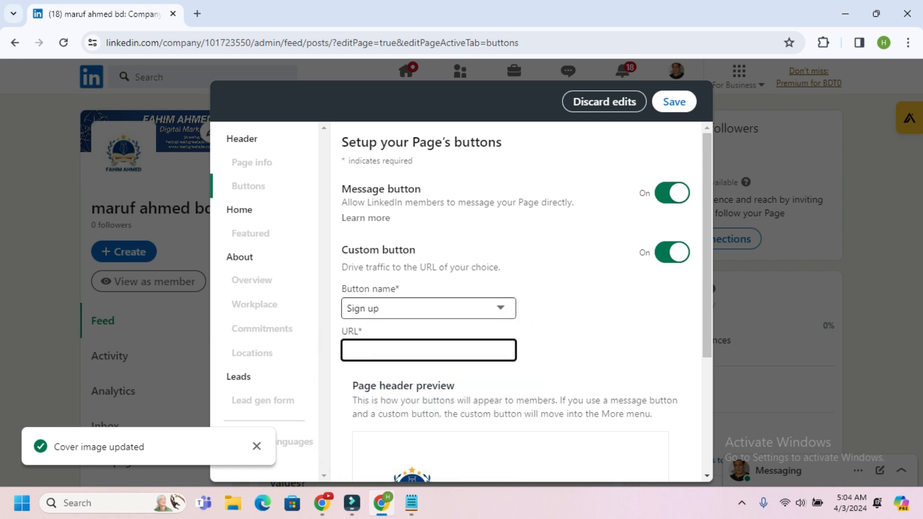
Step: Mark out the custom button's URL field using the screen capture tool, and dismiss the capture
click(742, 503)
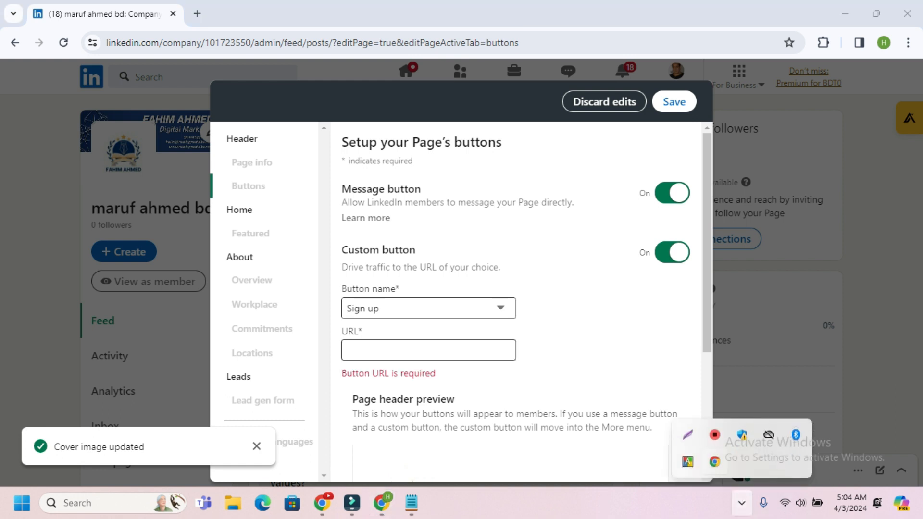
click(688, 435)
drag(325, 333, 560, 373)
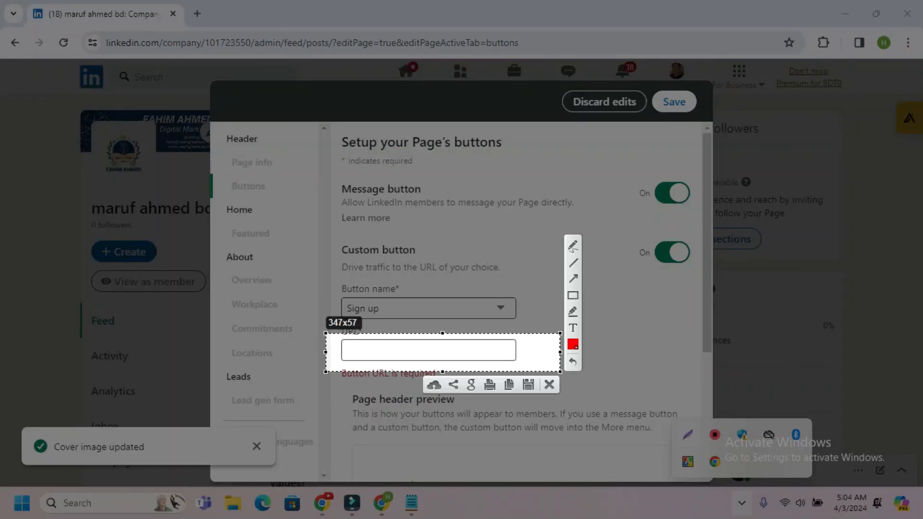
click(549, 384)
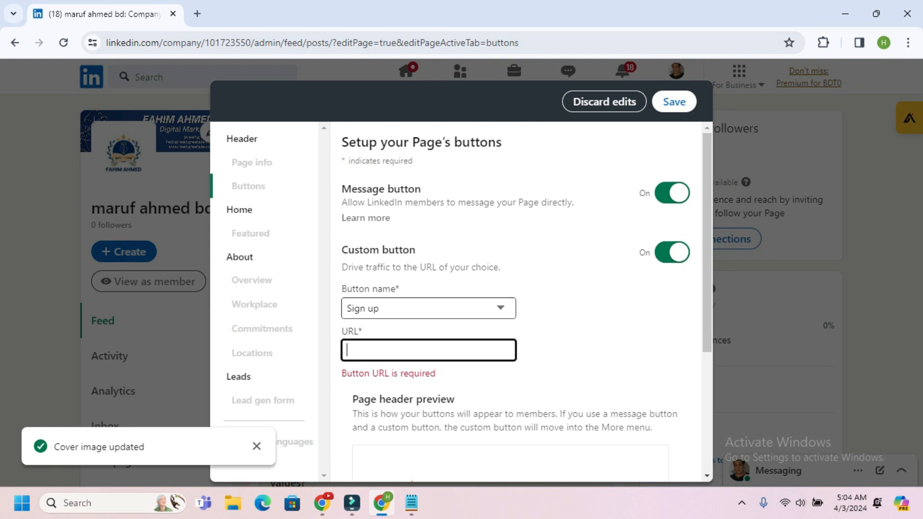
Step: Turn the custom button off again and discard the button edits
click(672, 252)
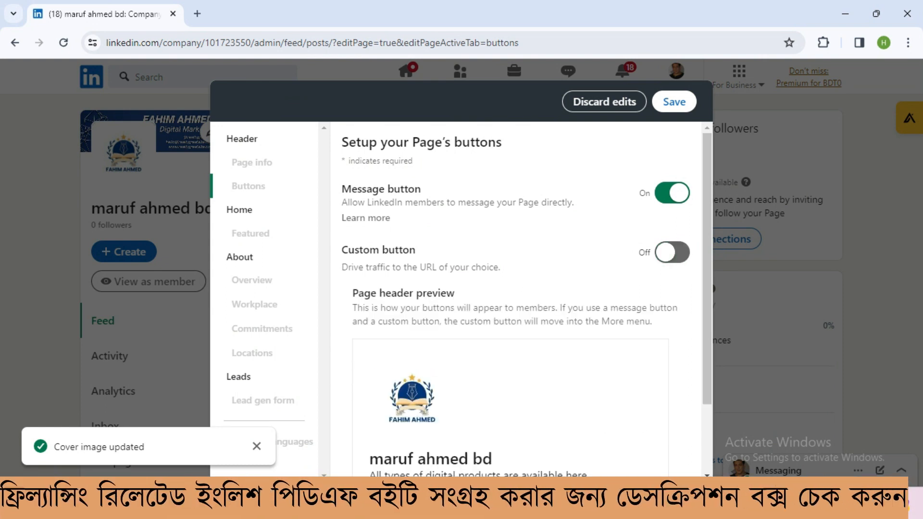
click(673, 253)
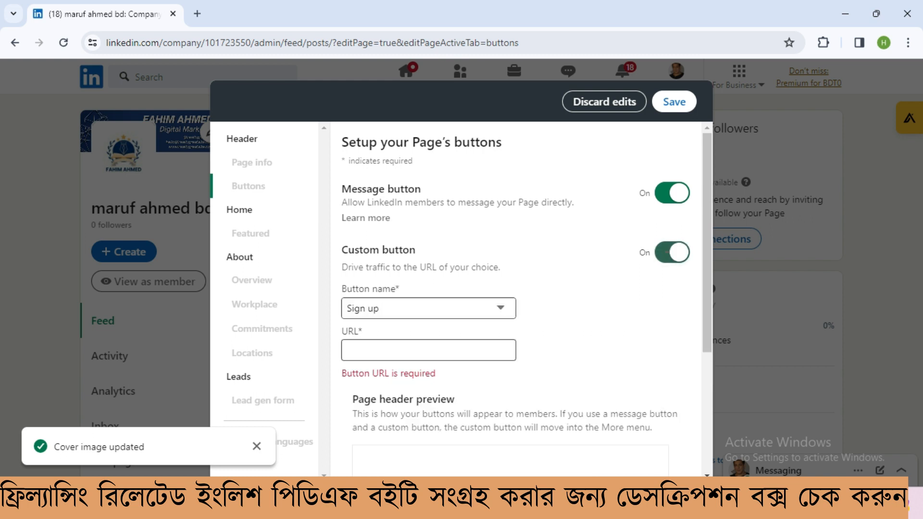
click(672, 253)
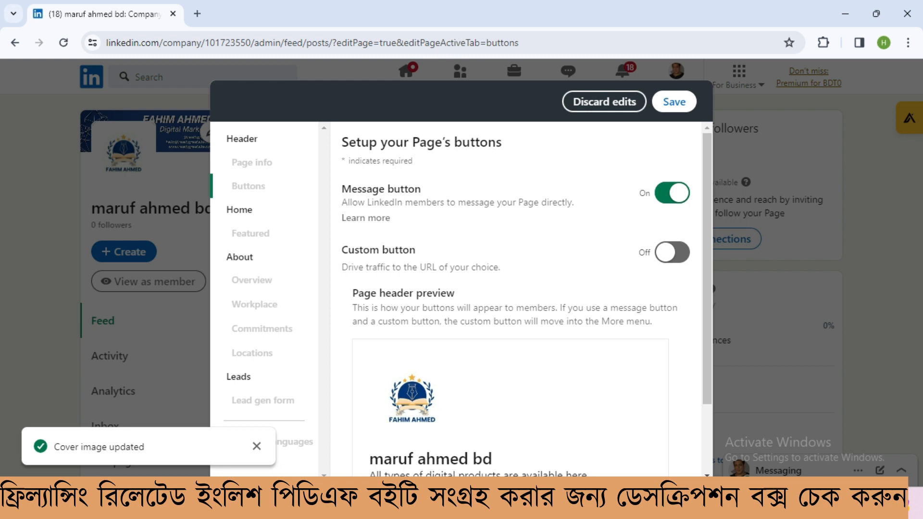
click(605, 101)
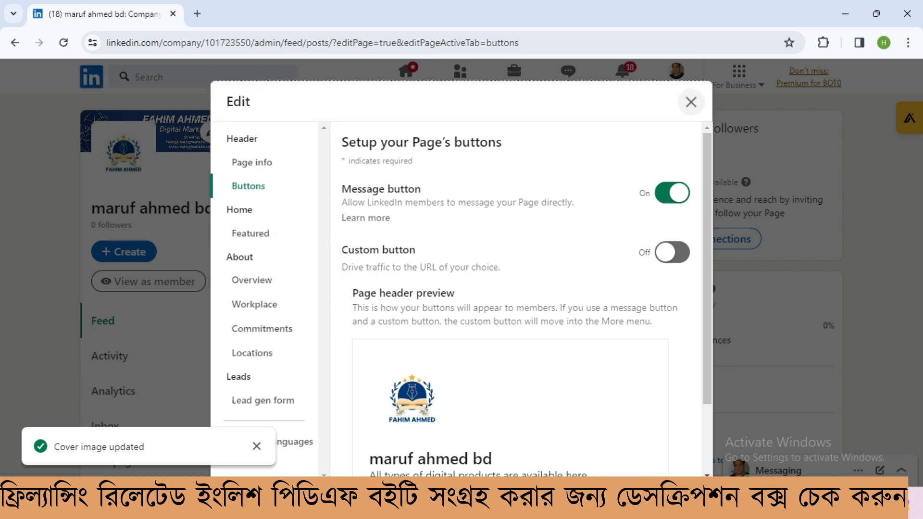
Step: Look through the Overview, Workplace and Commitments sections of the page editor
click(251, 280)
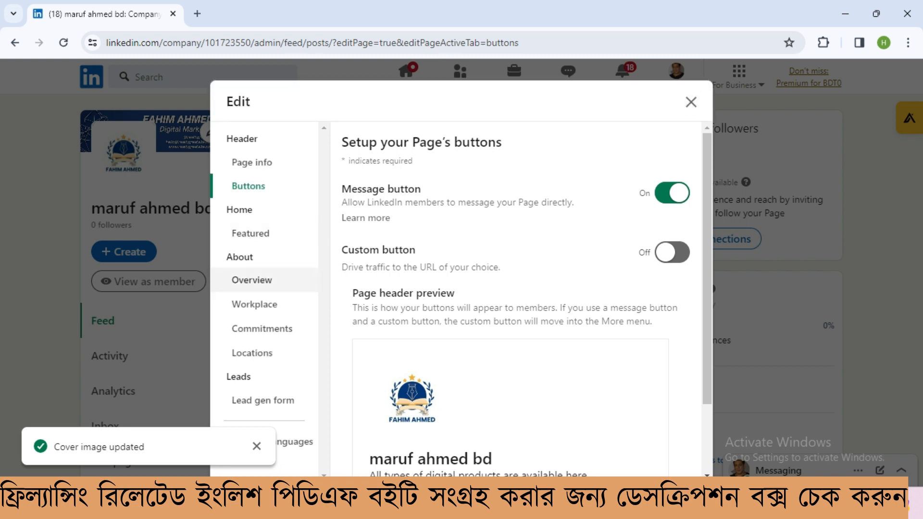
scroll(515, 298, down, 3)
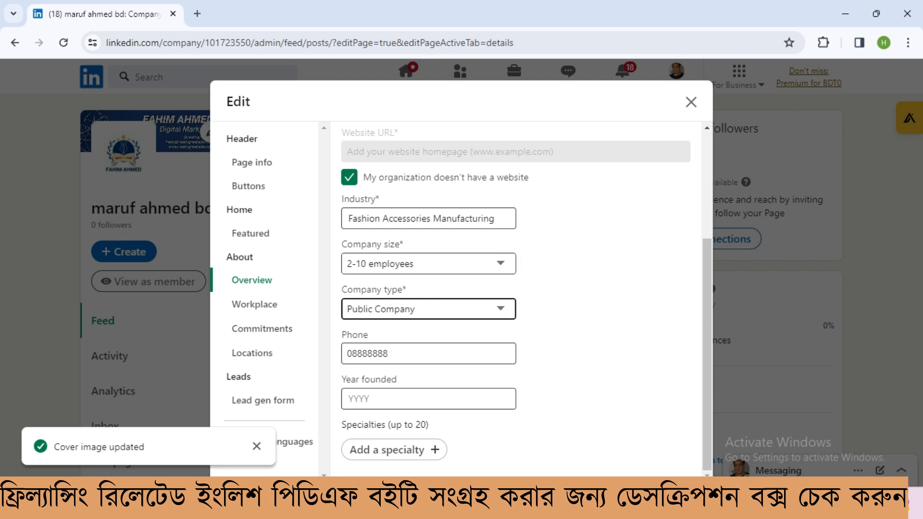
click(255, 305)
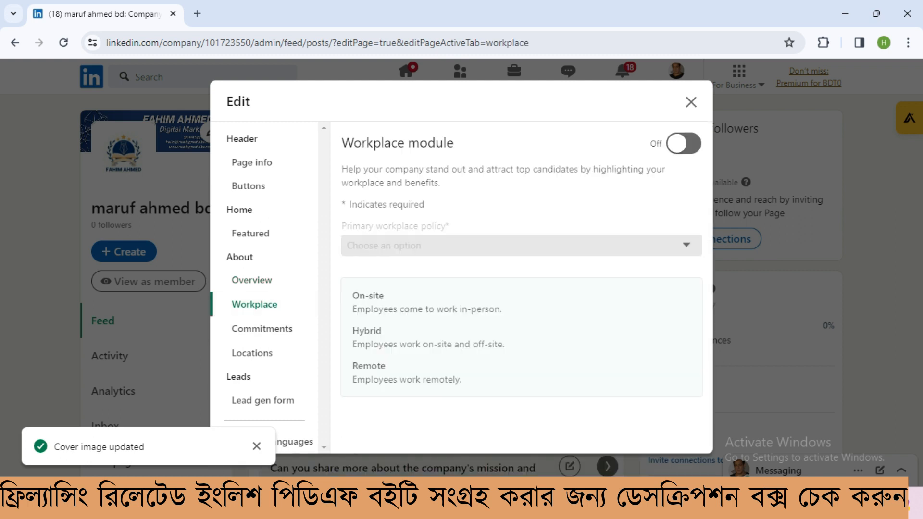
click(262, 328)
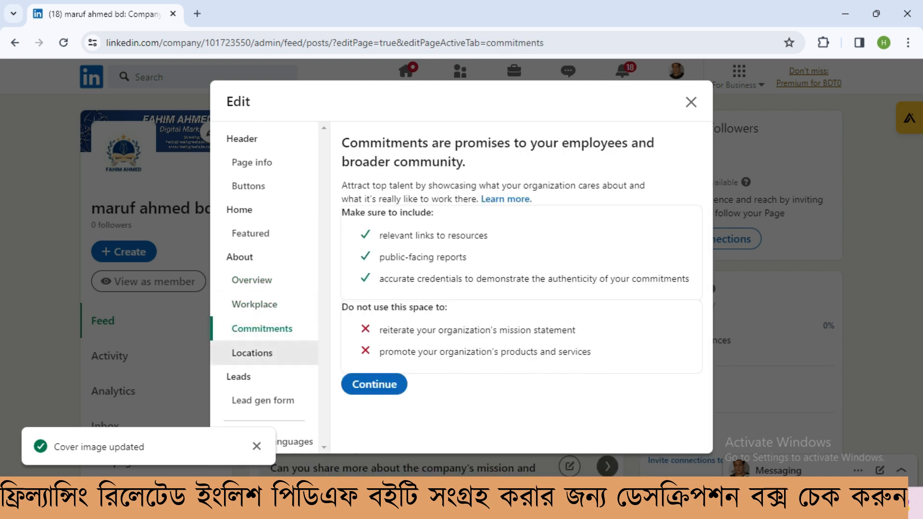
Step: Start a new page location with Bangladesh as the country, and mark that the organization doesn't have a street address
click(252, 353)
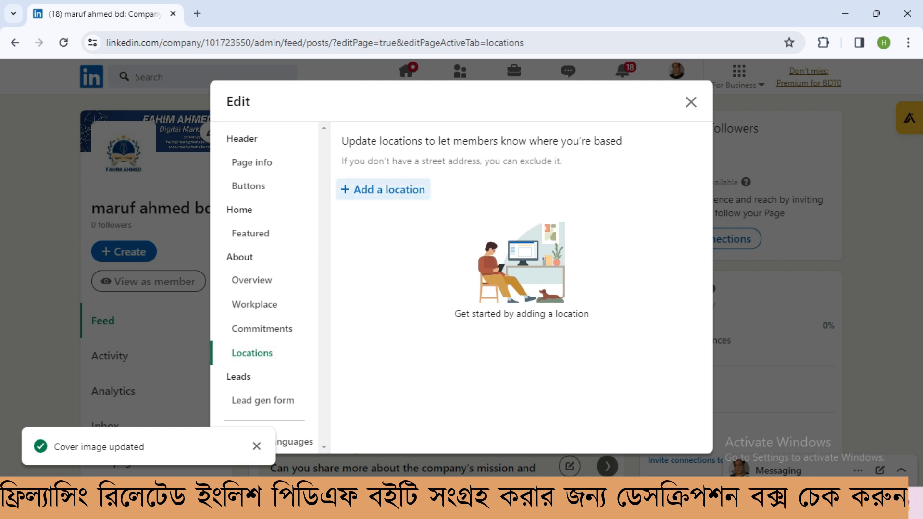
click(384, 189)
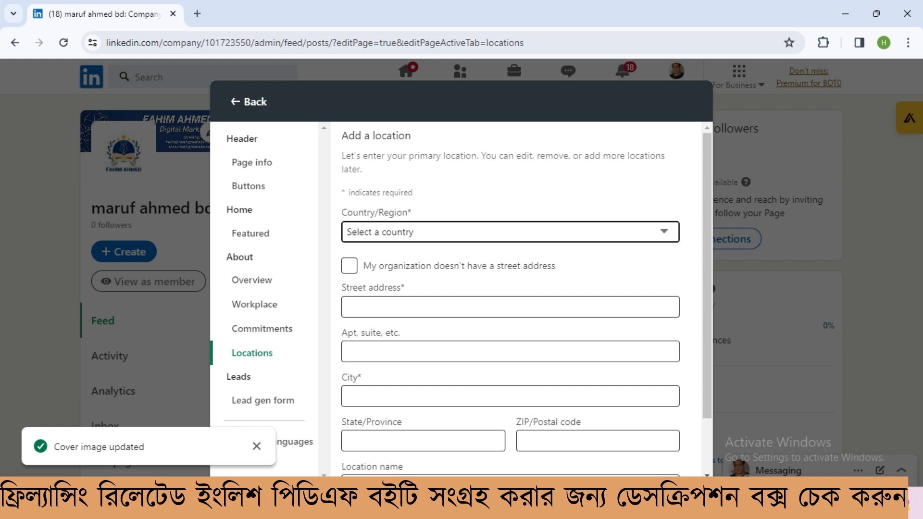
click(510, 232)
click(433, 264)
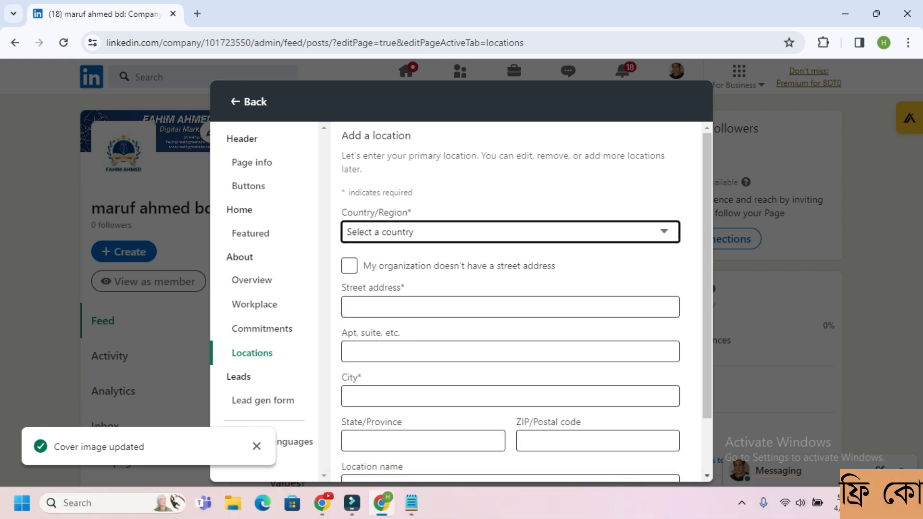
click(349, 265)
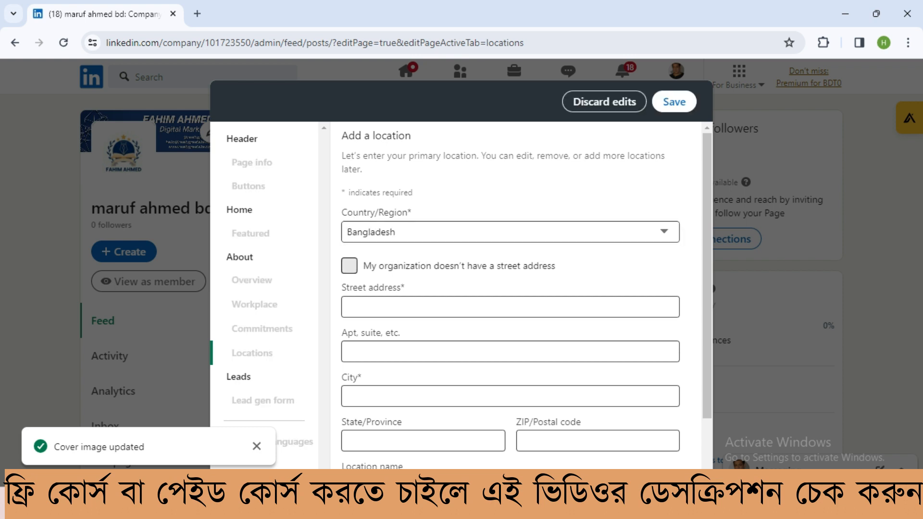
Step: Set the location's city to sylhet, save the location, and close the editor without sharing the edits in a post
scroll(423, 375, down, 2)
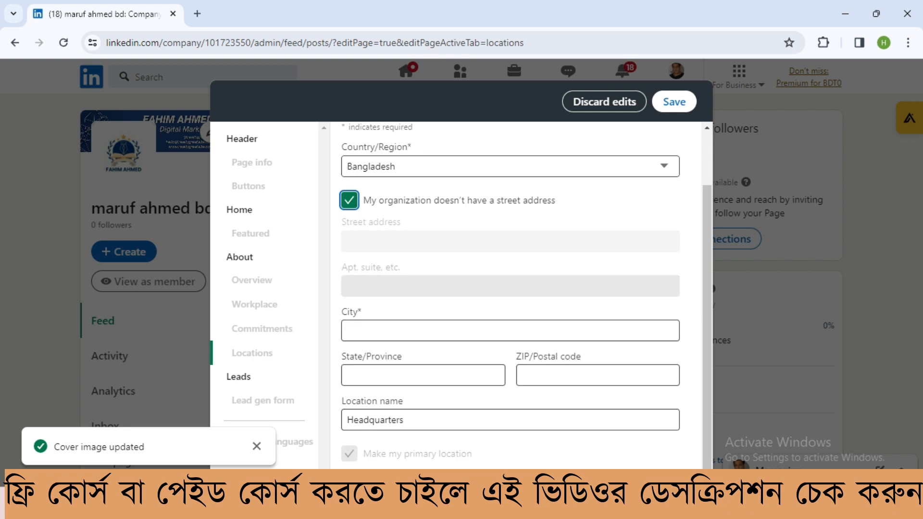
click(423, 331)
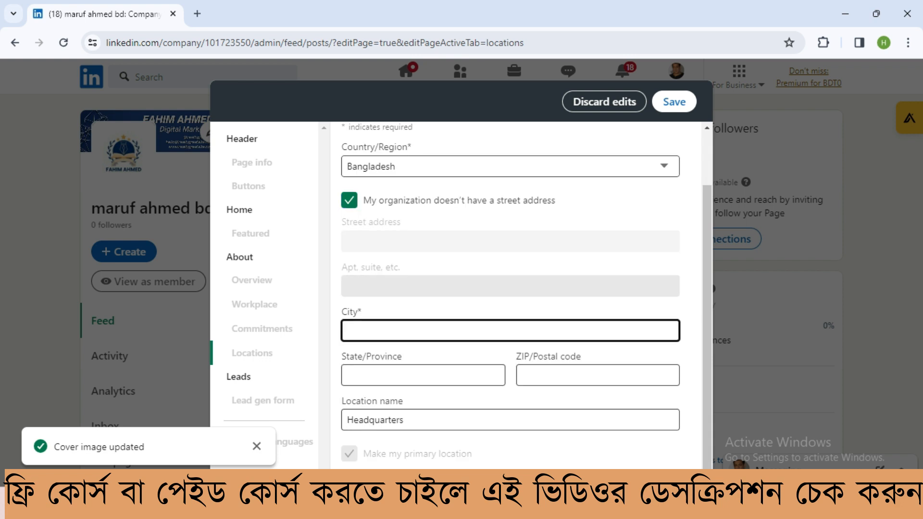
text(sylhet)
key(Tab)
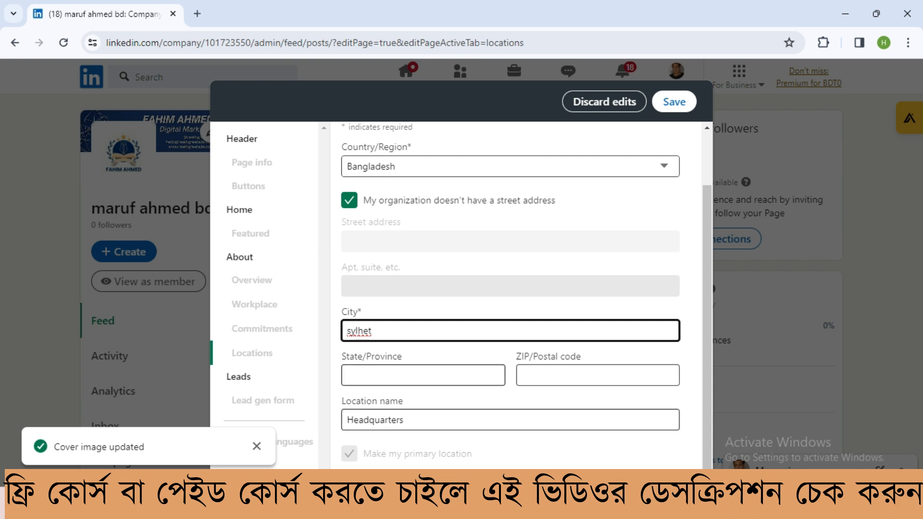
click(674, 101)
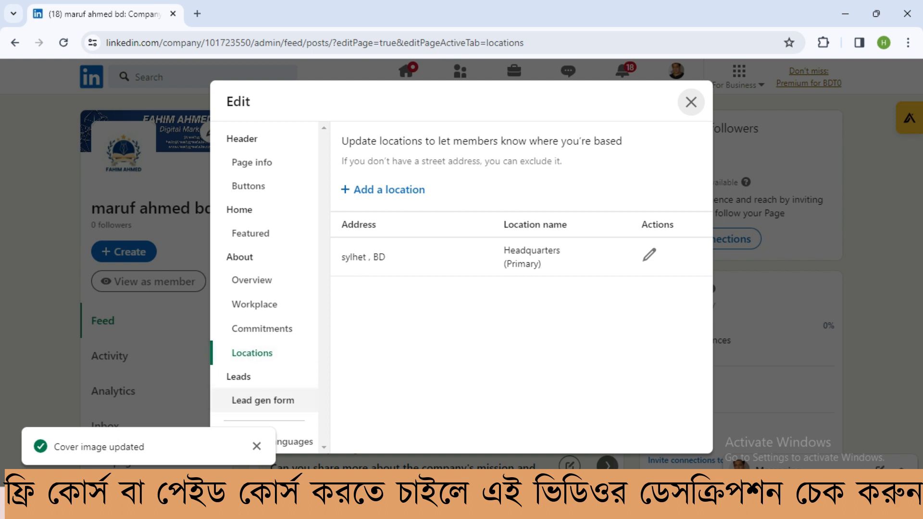
click(690, 102)
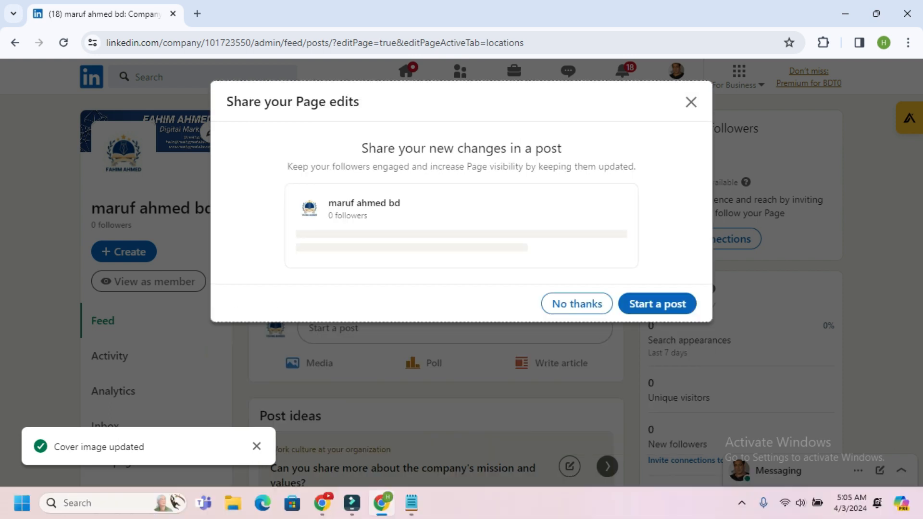
click(577, 304)
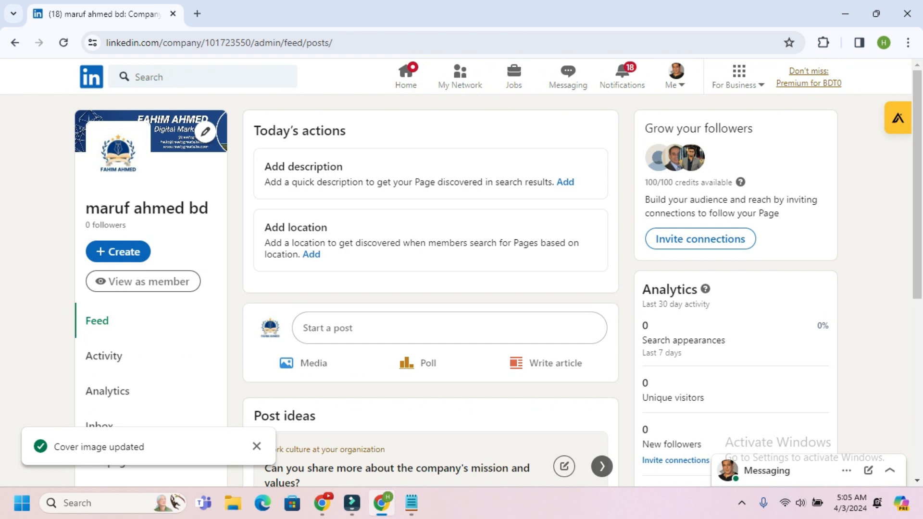
Step: Look over the page's admin feed, and view its Activity and Analytics sections
scroll(576, 304, down, 3)
scroll(568, 254, up, 3)
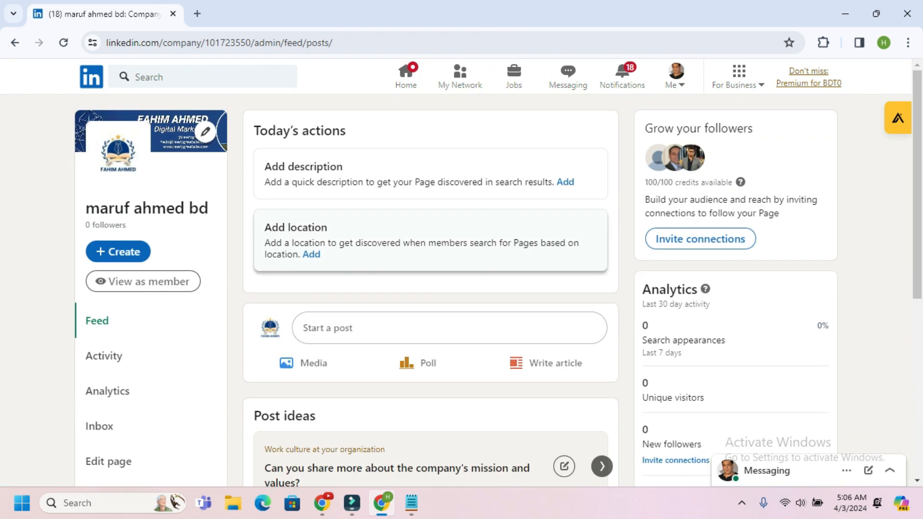
scroll(840, 484, down, 2)
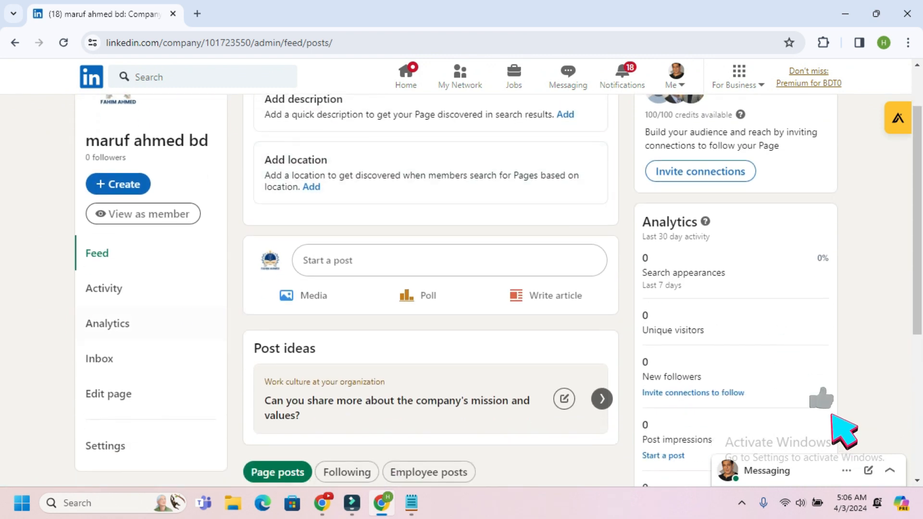
click(104, 288)
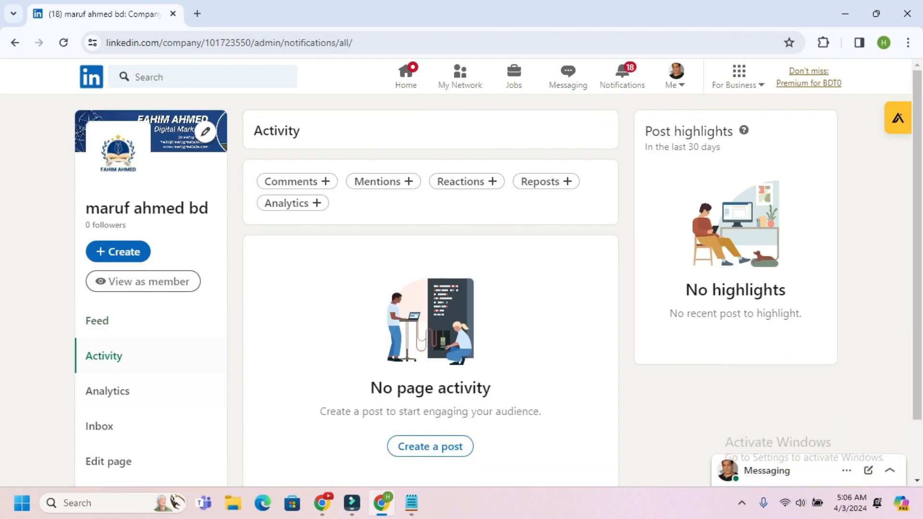
click(107, 391)
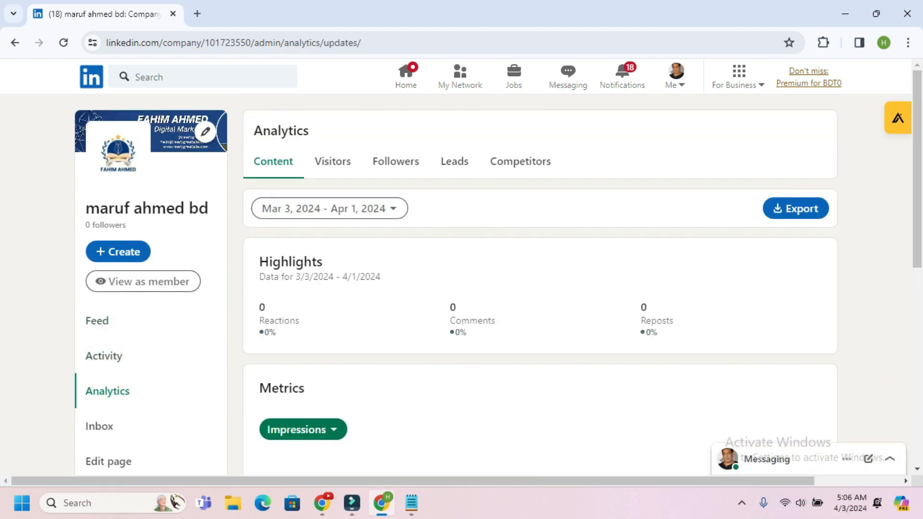
Step: Open the page editor from the Analytics section, look over the page's Overview details, and close the editor without changes
scroll(498, 284, down, 1)
scroll(498, 284, up, 1)
scroll(111, 358, down, 1)
click(108, 393)
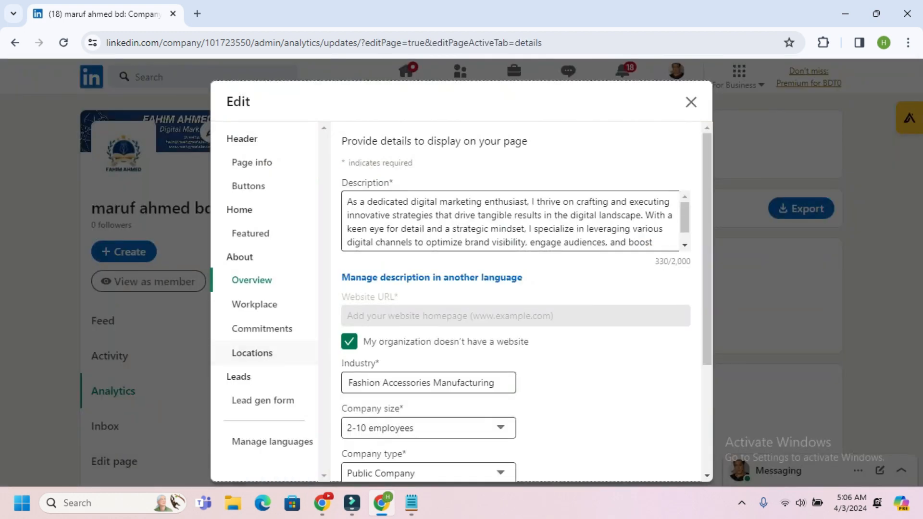
scroll(516, 303, down, 3)
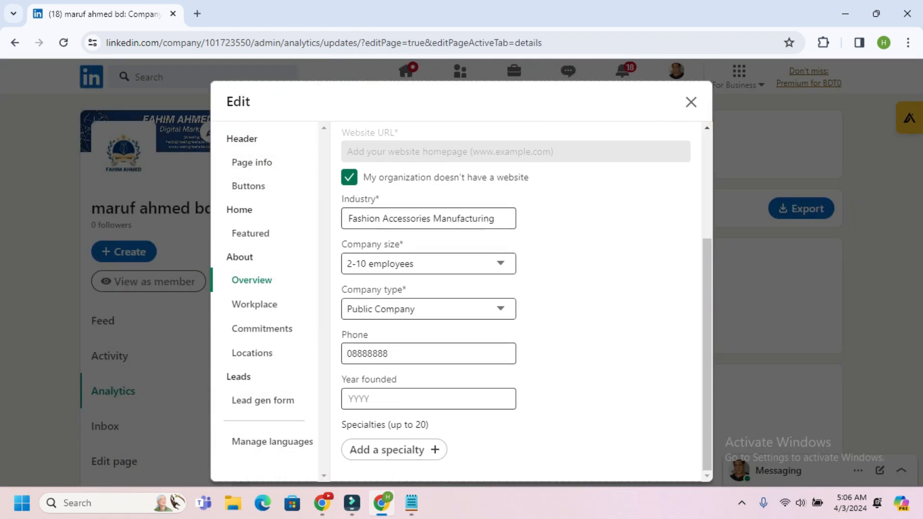
click(690, 102)
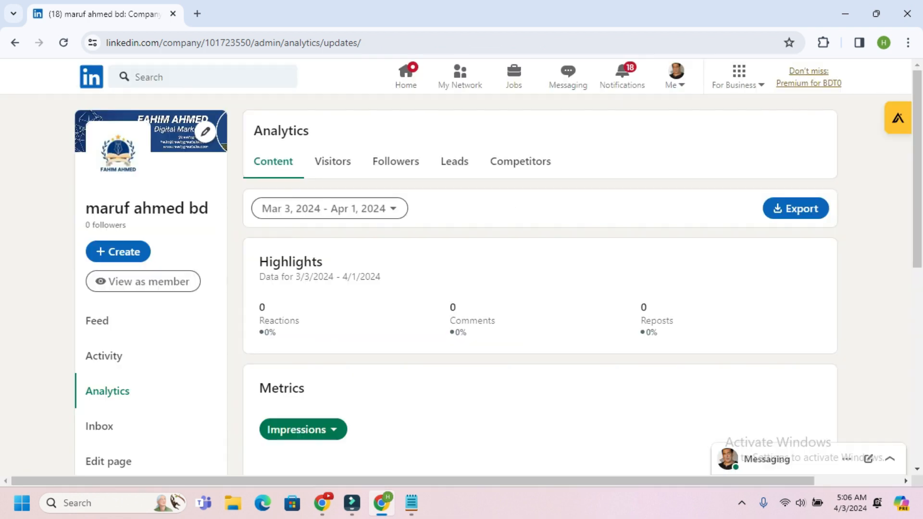
Step: Open the company page's settings and look through the available management options
scroll(106, 380, down, 3)
click(103, 377)
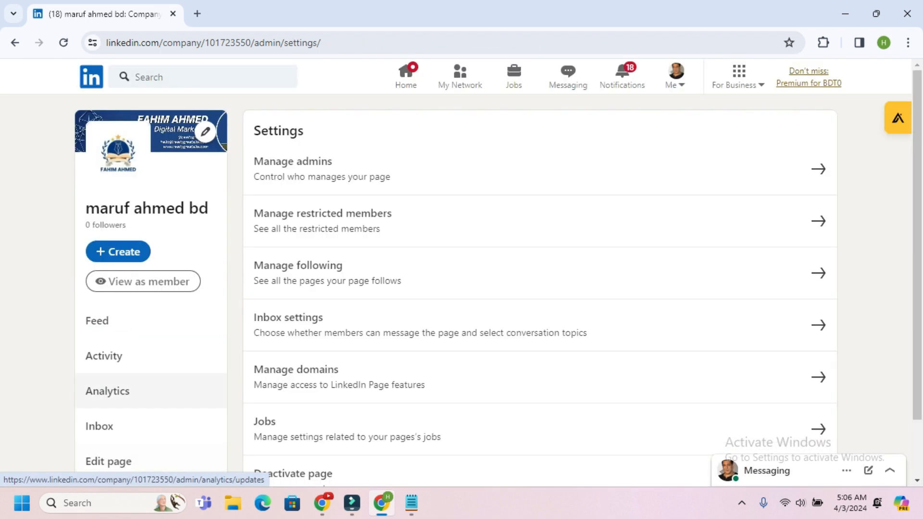
scroll(462, 321, down, 3)
scroll(461, 321, up, 3)
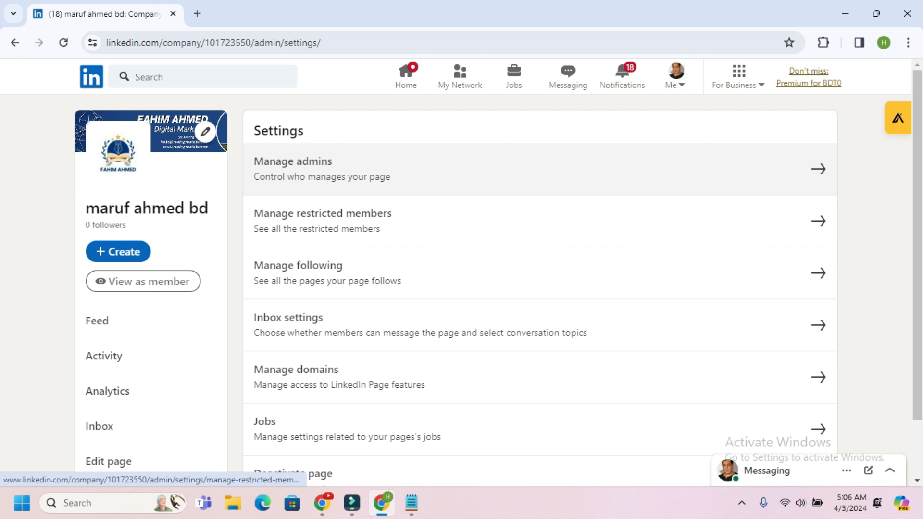
Step: View the page's admin management settings, check the roles offered for a new page admin, and dismiss the form without adding anyone
click(322, 168)
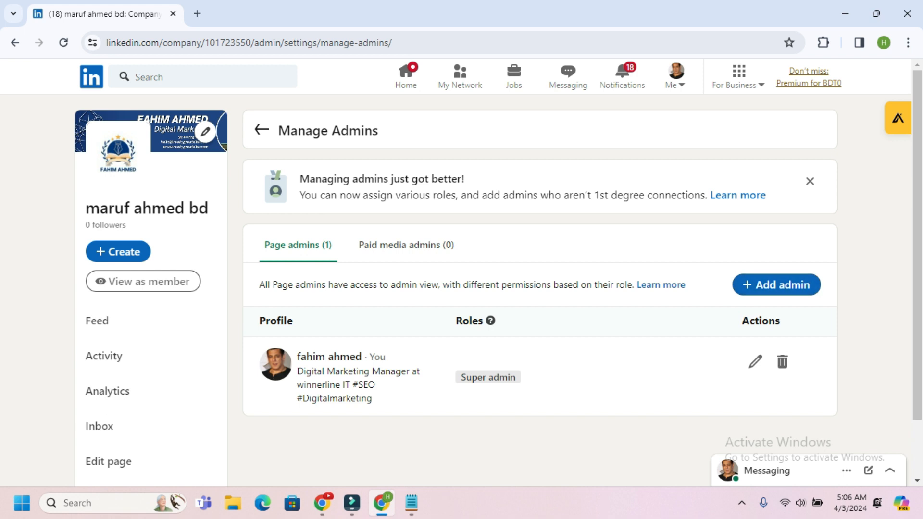
click(776, 284)
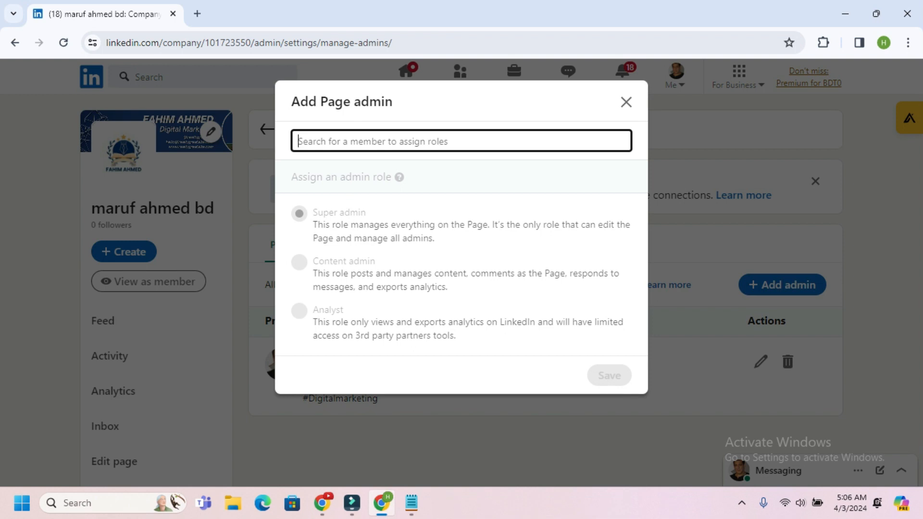
key(Escape)
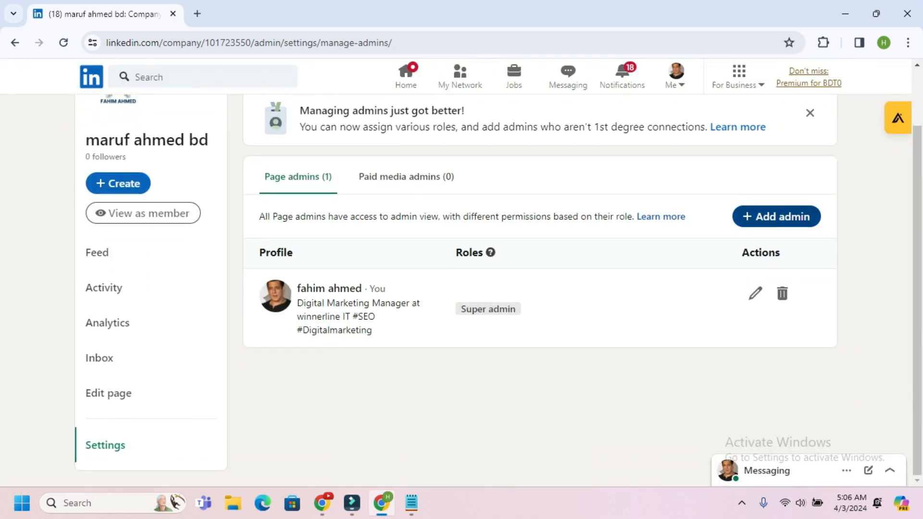
scroll(298, 246, up, 2)
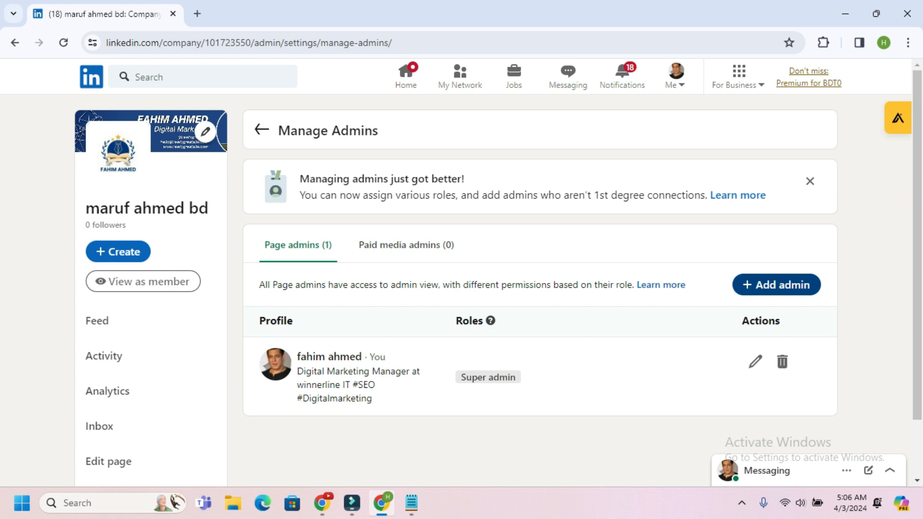
scroll(497, 288, down, 2)
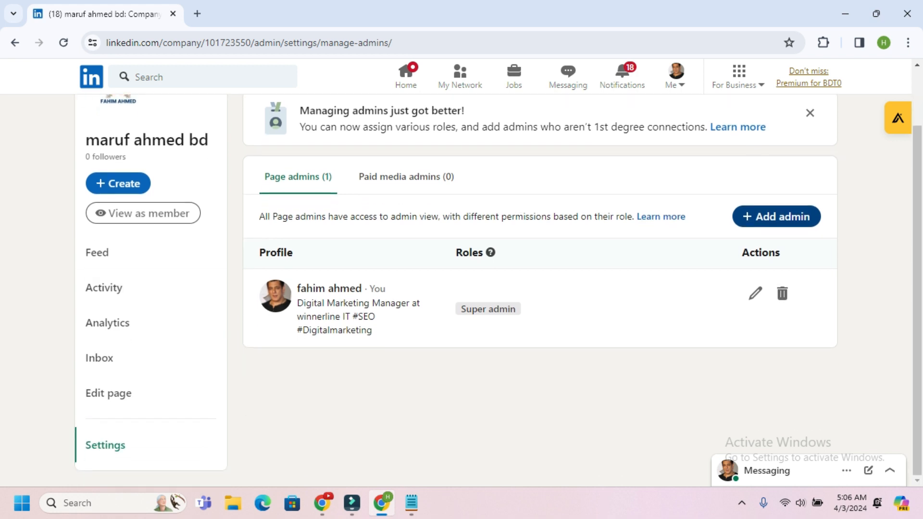
scroll(497, 289, up, 2)
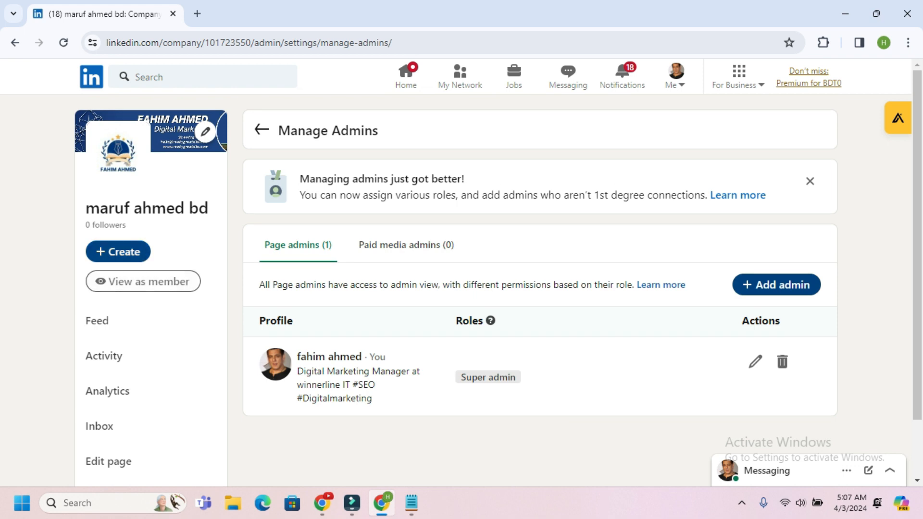
Step: Reopen the page editor and review the Overview fields from the description down to the specialties
scroll(111, 313, down, 2)
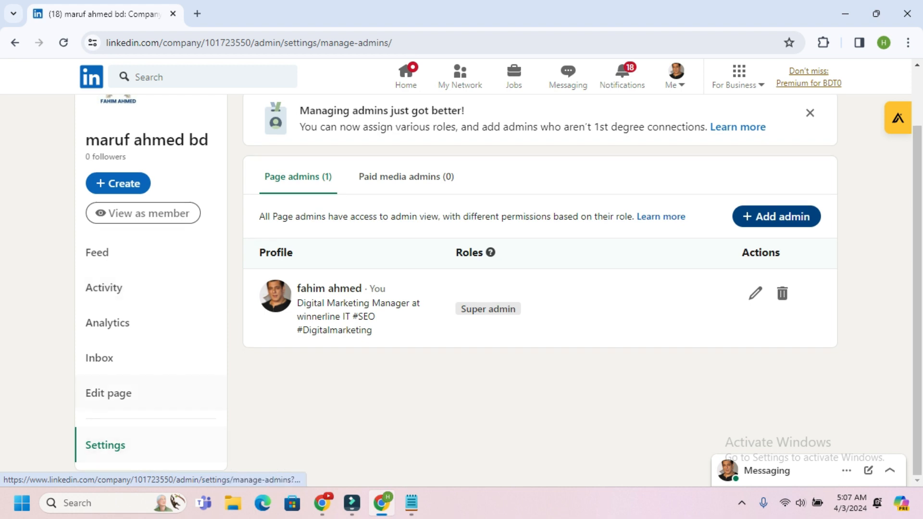
click(108, 393)
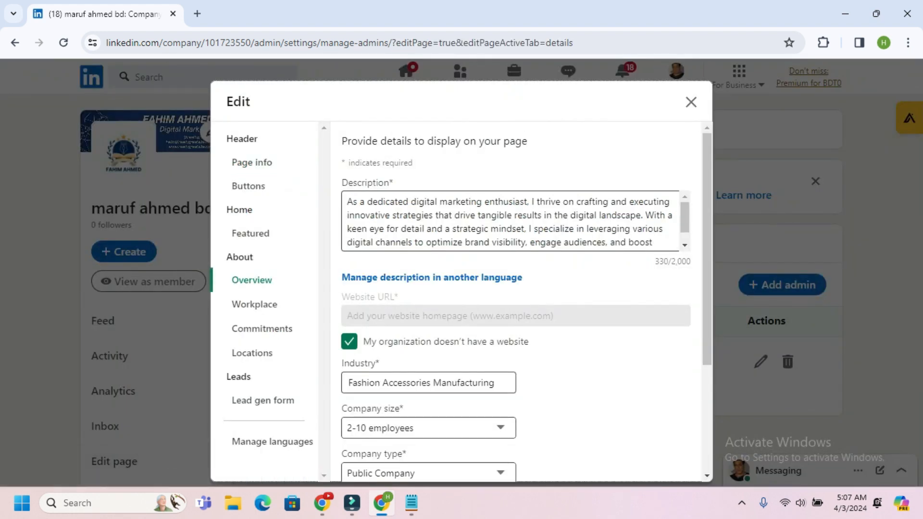
scroll(517, 303, down, 3)
scroll(428, 423, down, 1)
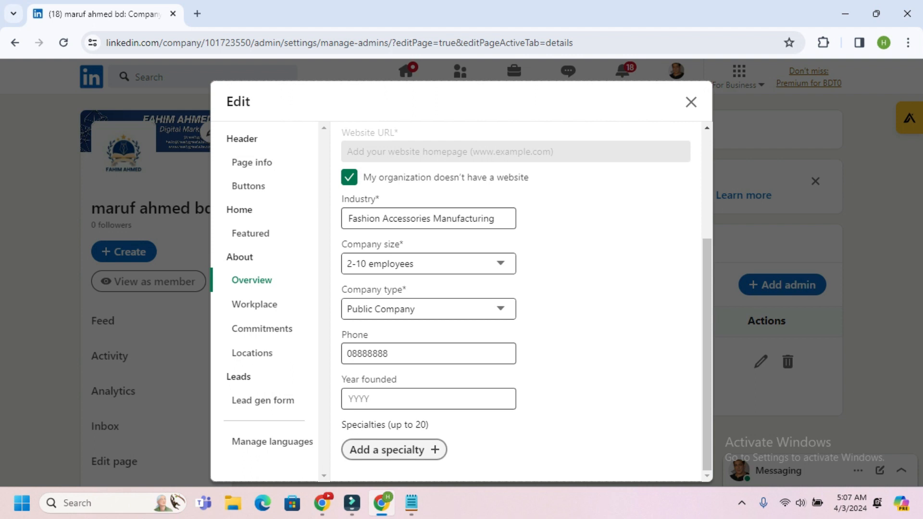
scroll(428, 309, up, 4)
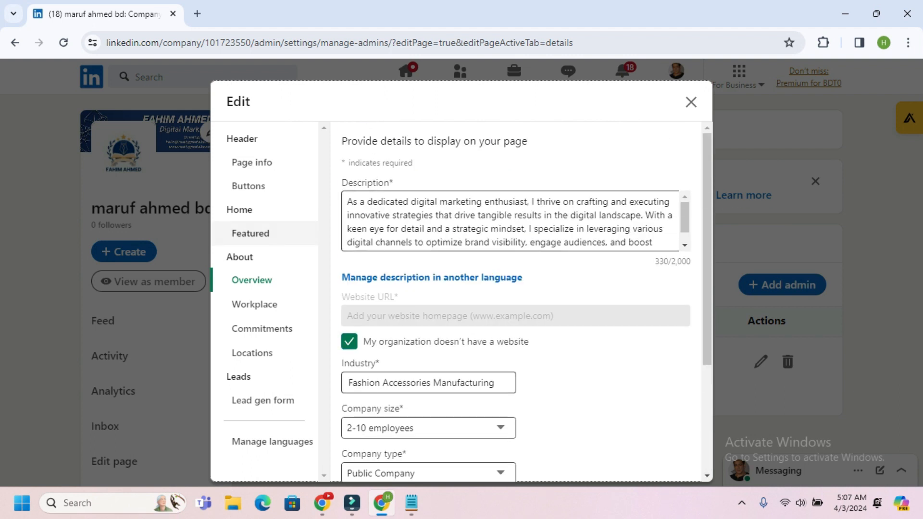